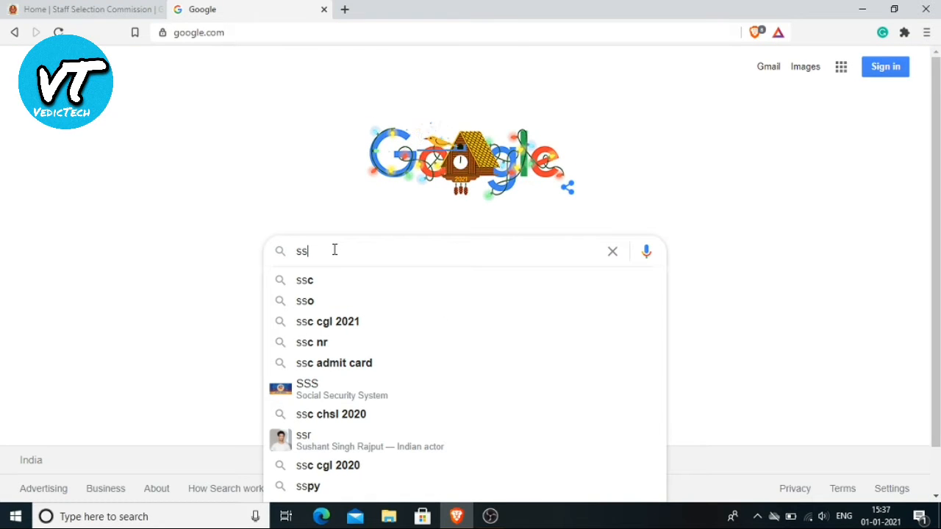
- Search Google for ssc.nic.in
text(c)
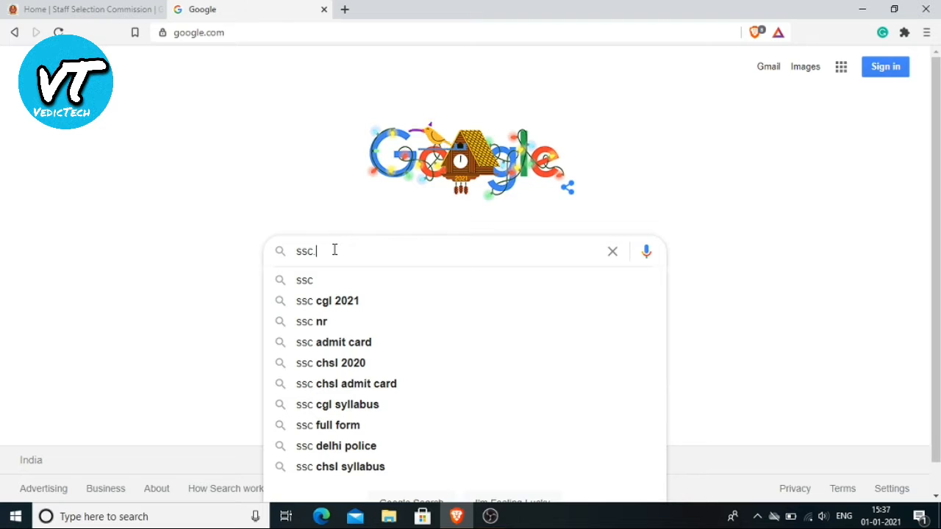
text(.nic.)
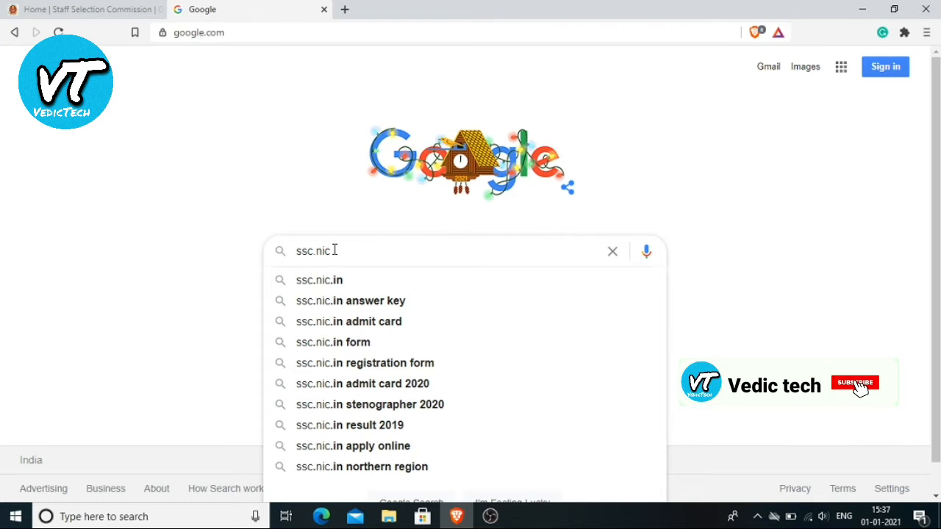
text(in)
key(Return)
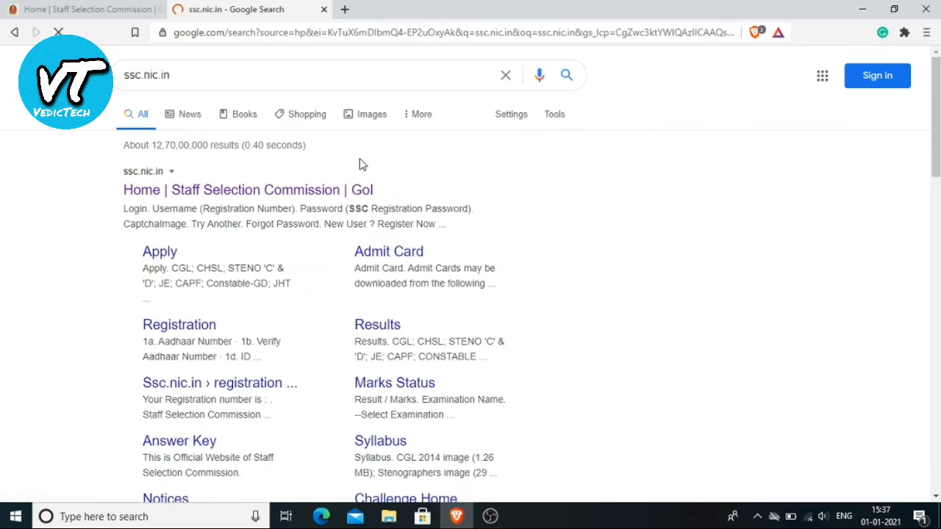
- Open the Staff Selection Commission home page and log in to the candidate account with the captcha
click(195, 198)
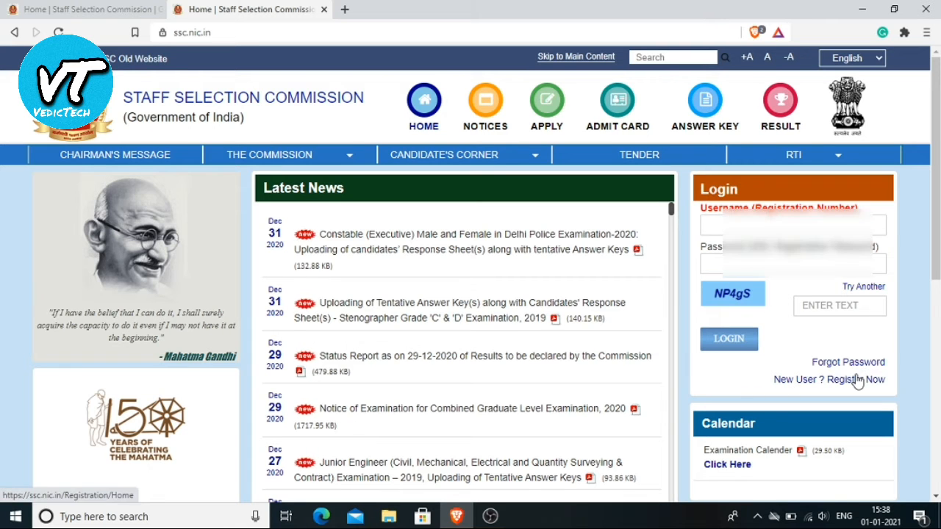
click(827, 306)
text(NP)
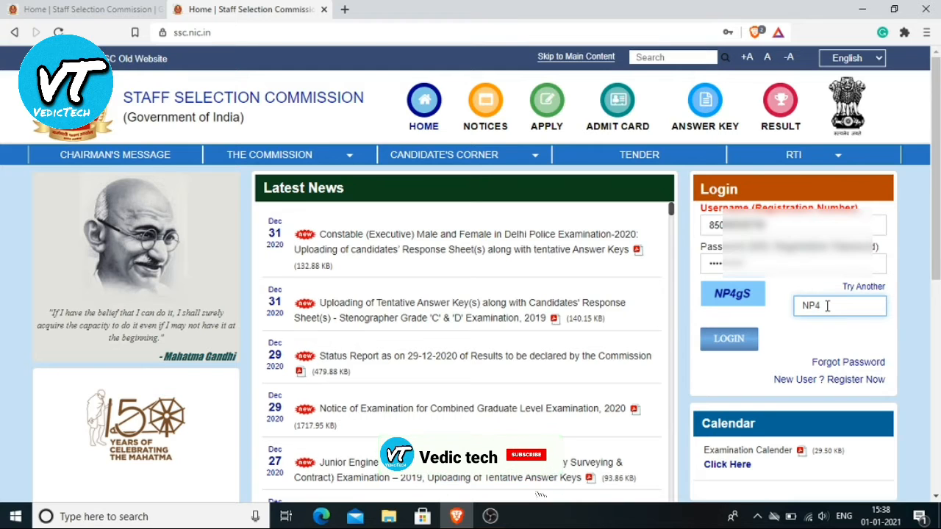
text(4g)
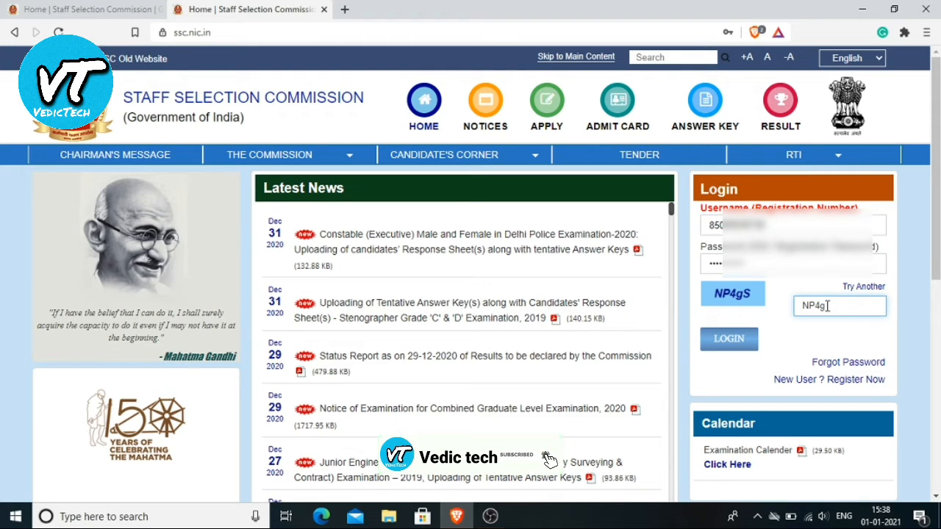
text(S)
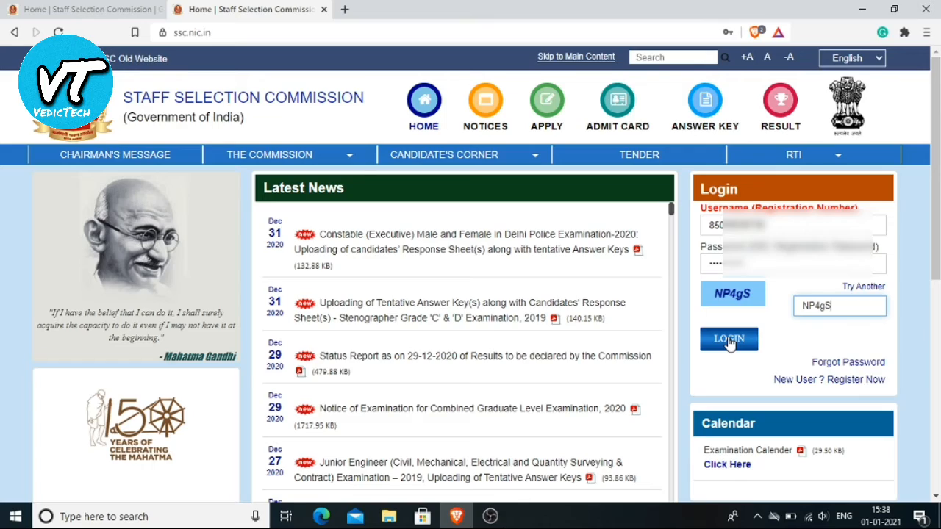
click(730, 344)
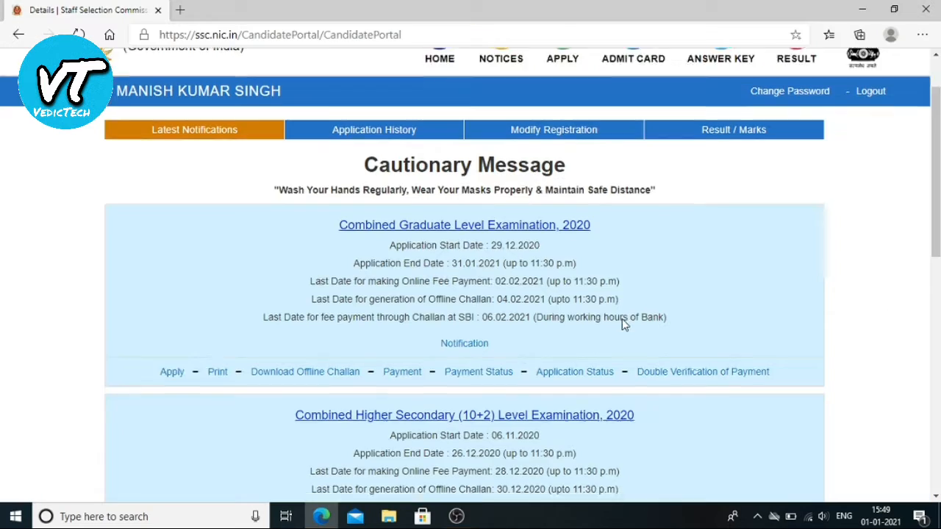
scroll(622, 324, down, 5)
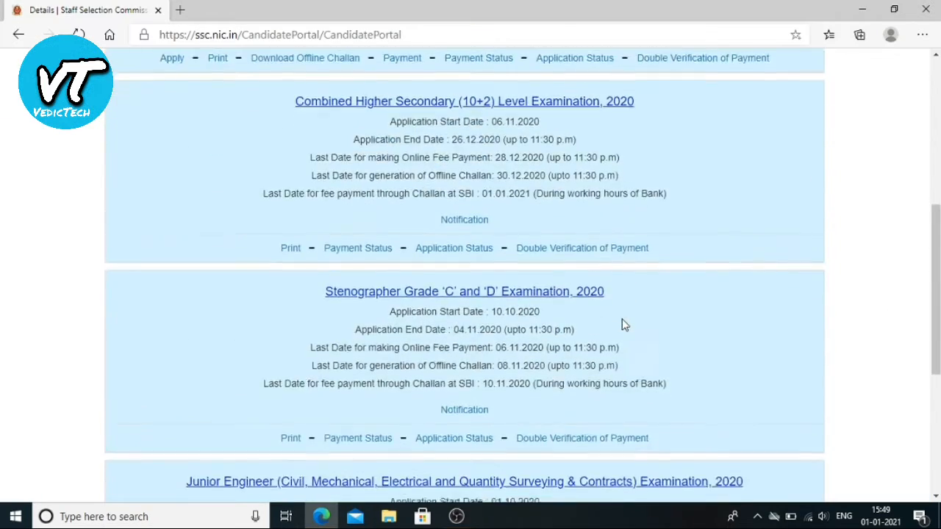
- Open the application form via Apply under Combined Graduate Level Examination, 2020
scroll(622, 323, down, 3)
scroll(622, 323, up, 8)
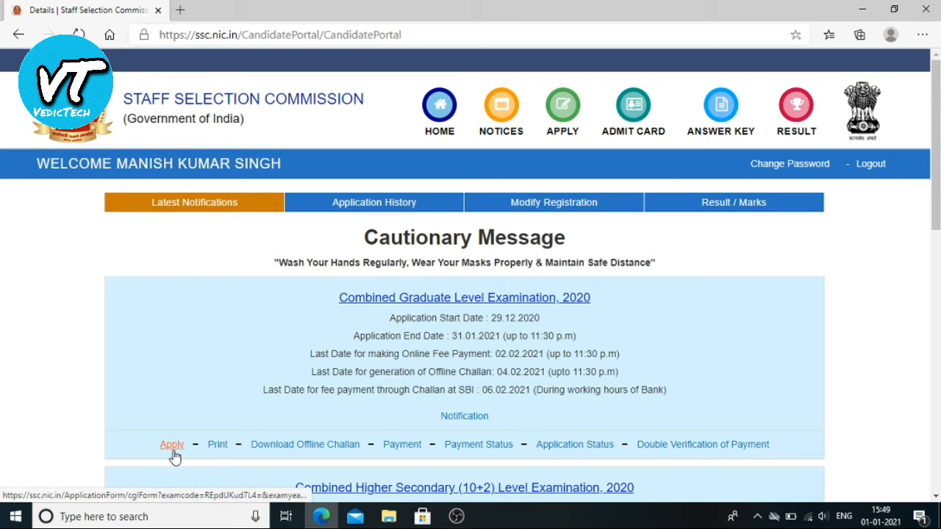
click(172, 445)
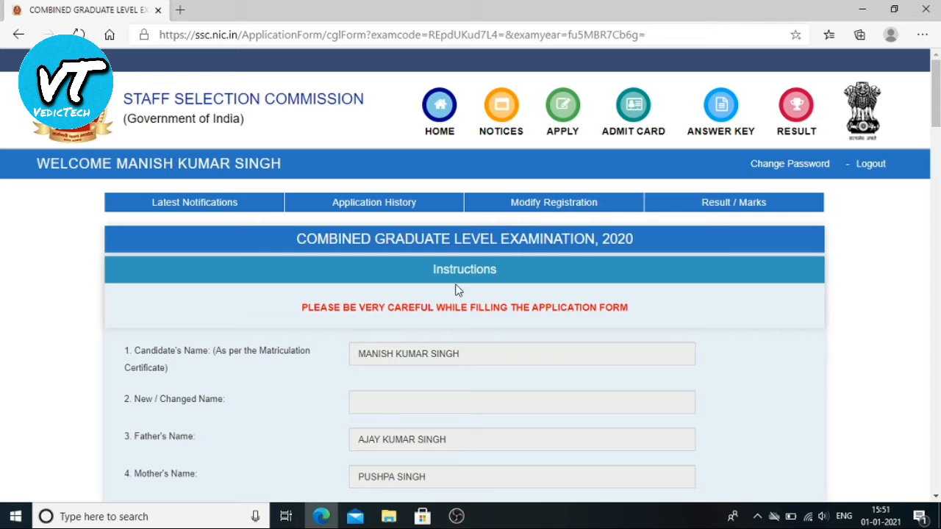
- Choose NR-Delhi, NR-Dehradun and NR-Haldwani as exam centres and mark Ex-Serviceman Yes
scroll(597, 342, down, 10)
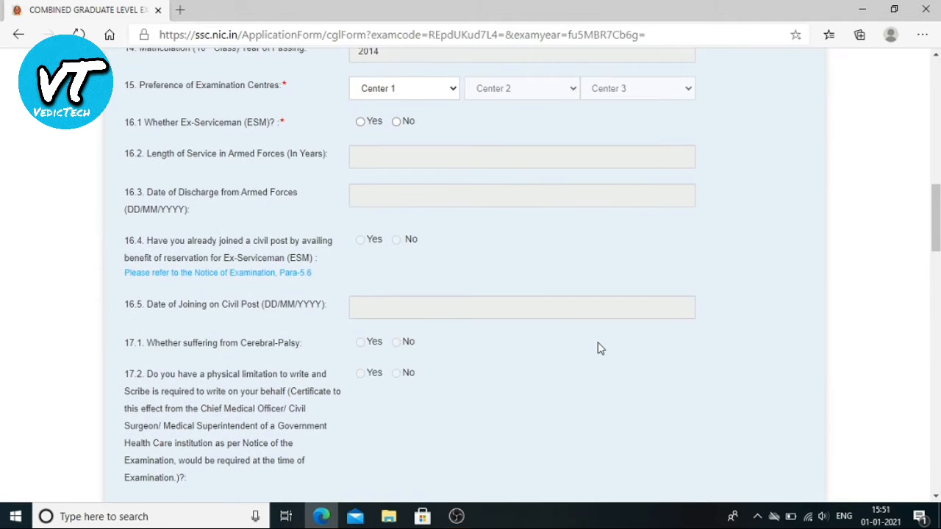
scroll(598, 342, down, 1)
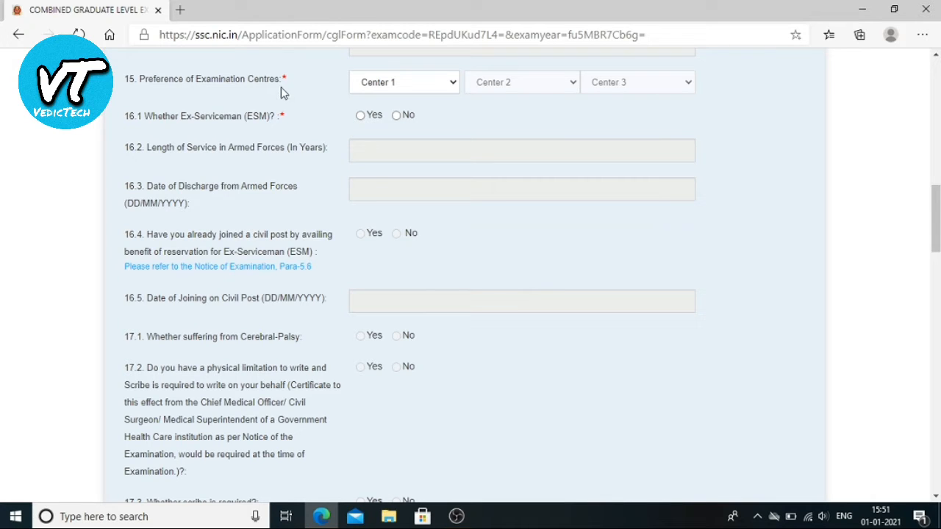
click(456, 83)
scroll(413, 231, down, 4)
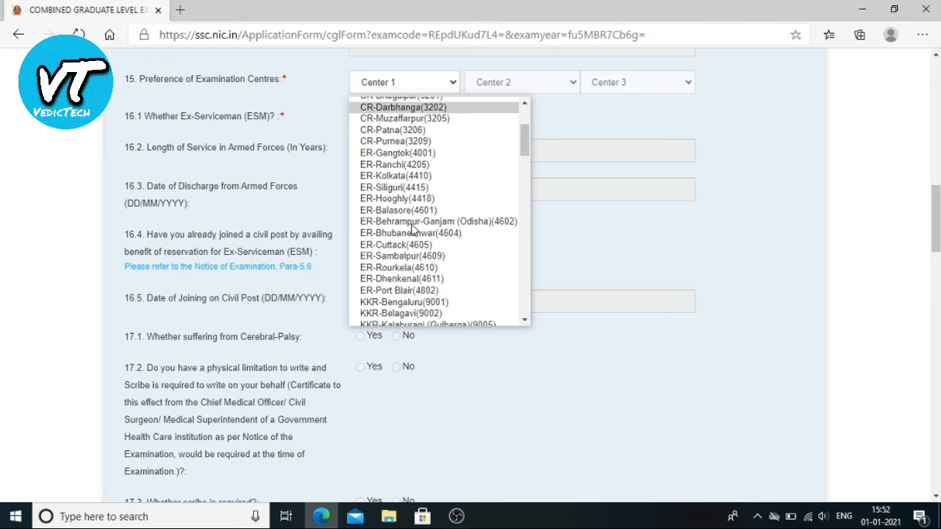
scroll(413, 230, down, 7)
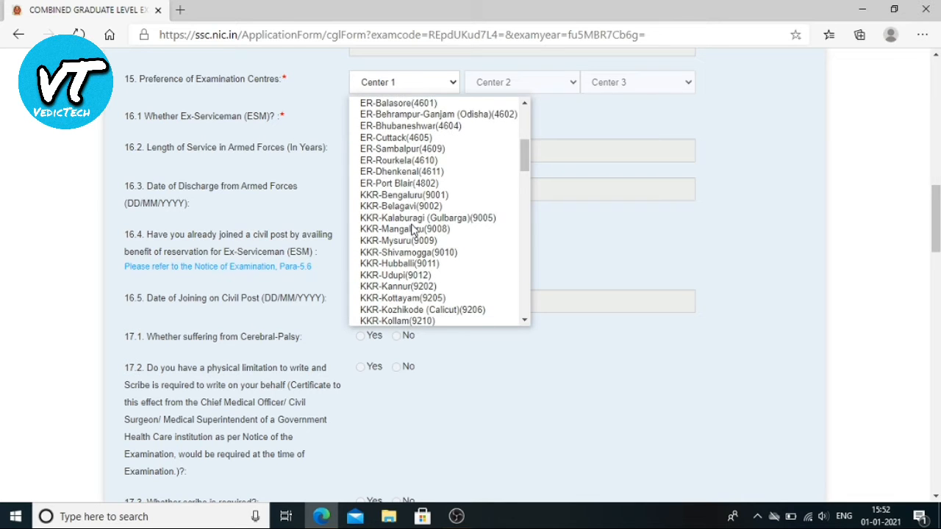
scroll(413, 231, down, 6)
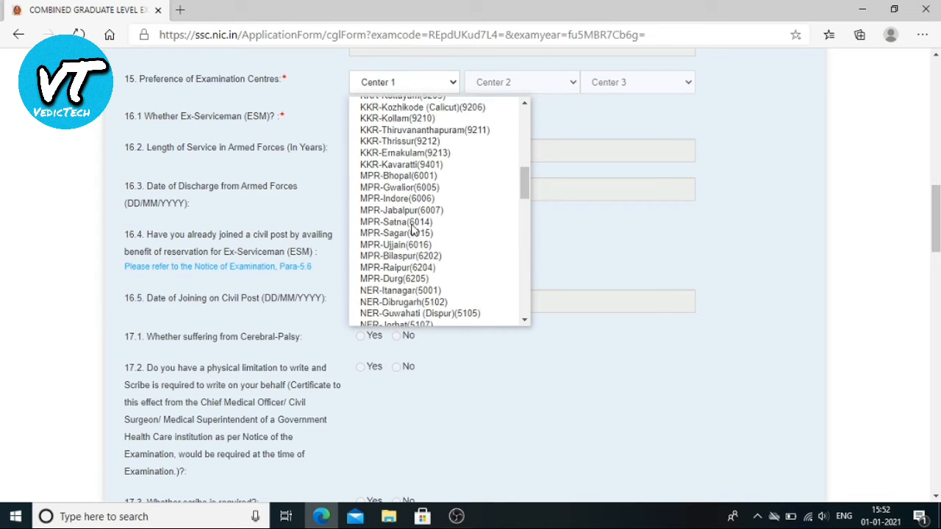
scroll(413, 231, down, 2)
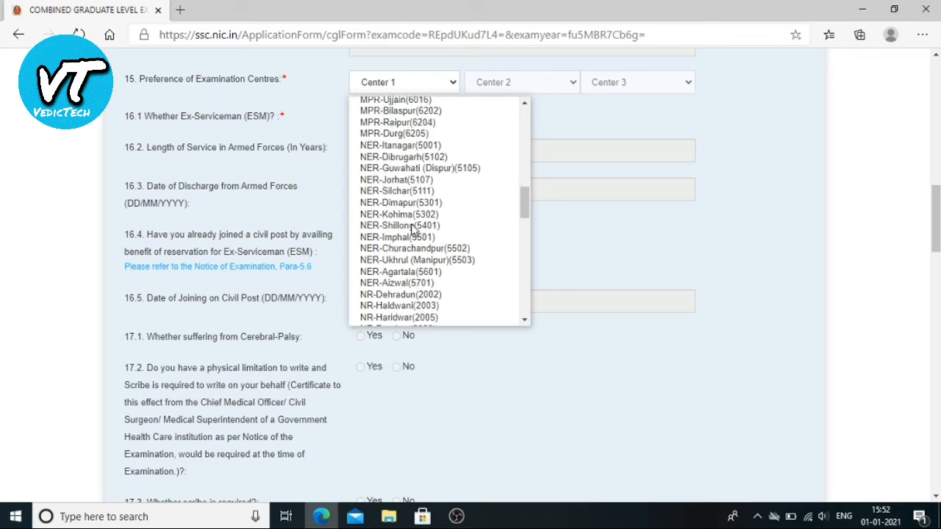
scroll(413, 231, down, 4)
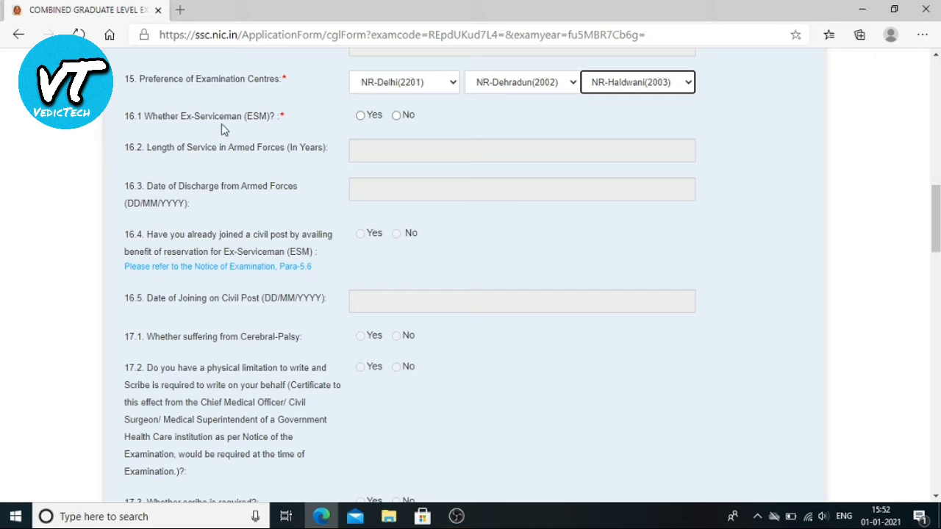
click(362, 116)
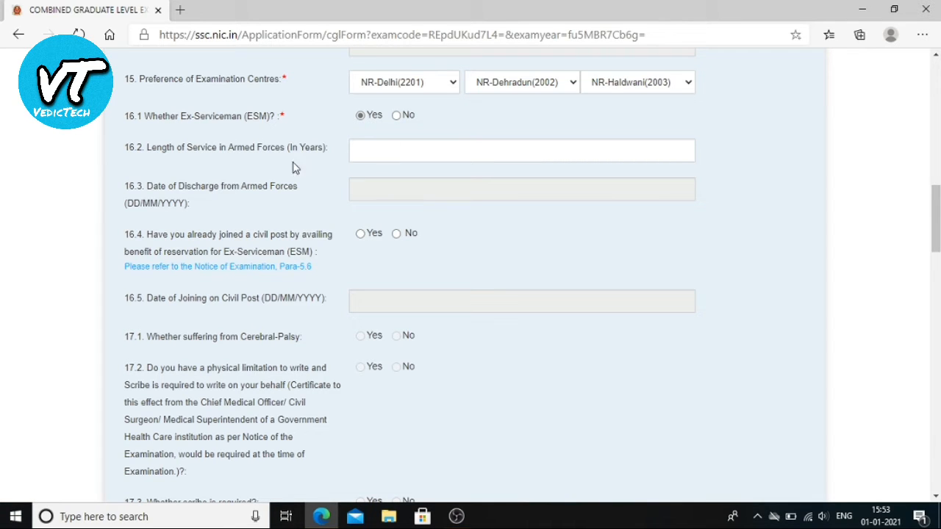
- Change question 16.1 (ex-serviceman) to No so the discharge-date fields stay disabled
click(381, 181)
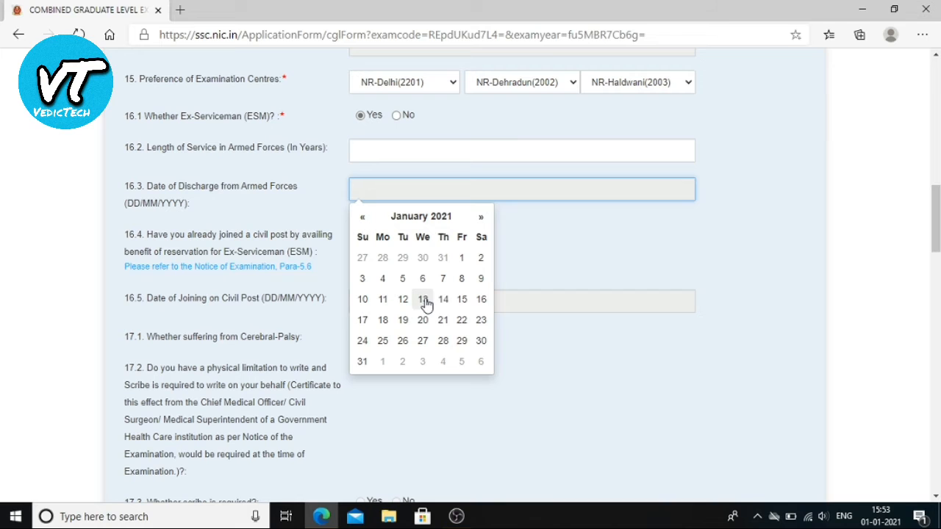
click(398, 117)
scroll(318, 148, down, 1)
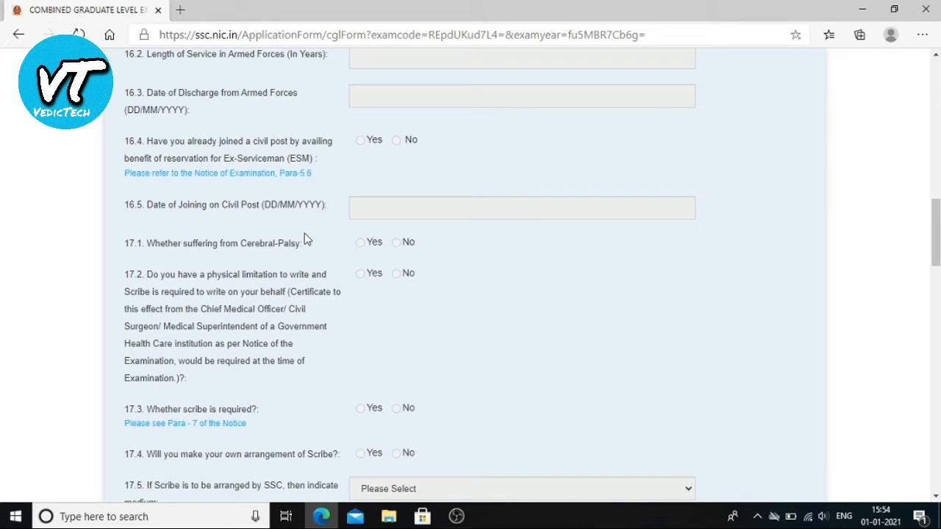
scroll(323, 242, down, 1)
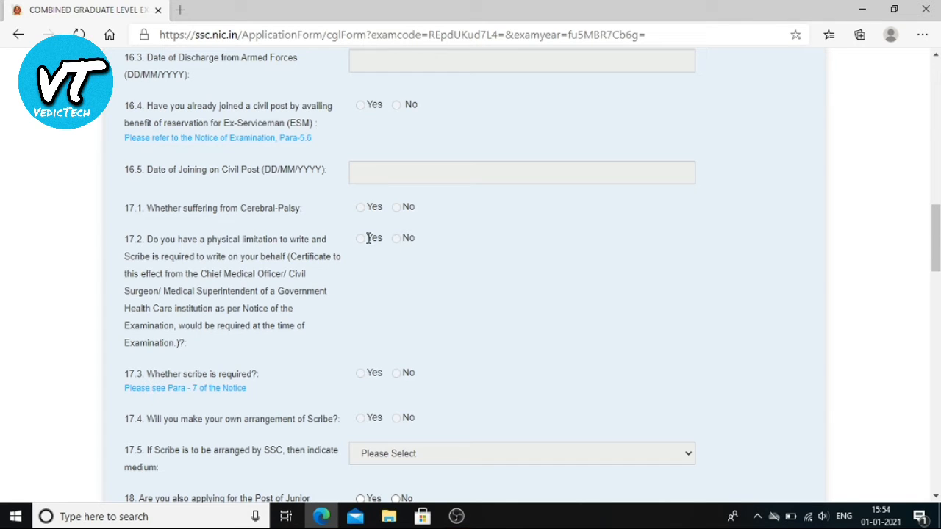
scroll(363, 248, down, 5)
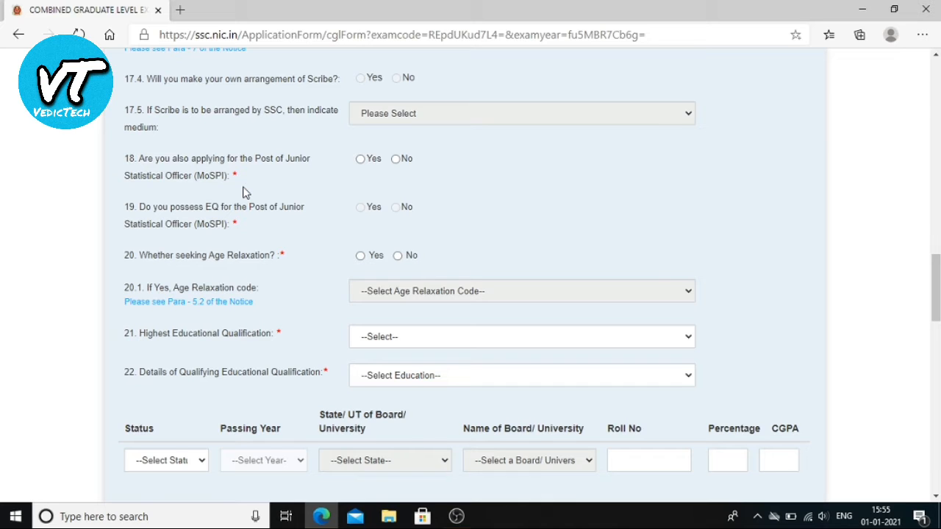
- Set question 18 (Junior Statistical Officer, MoSPI) and question 20 (age relaxation) both to No
click(364, 162)
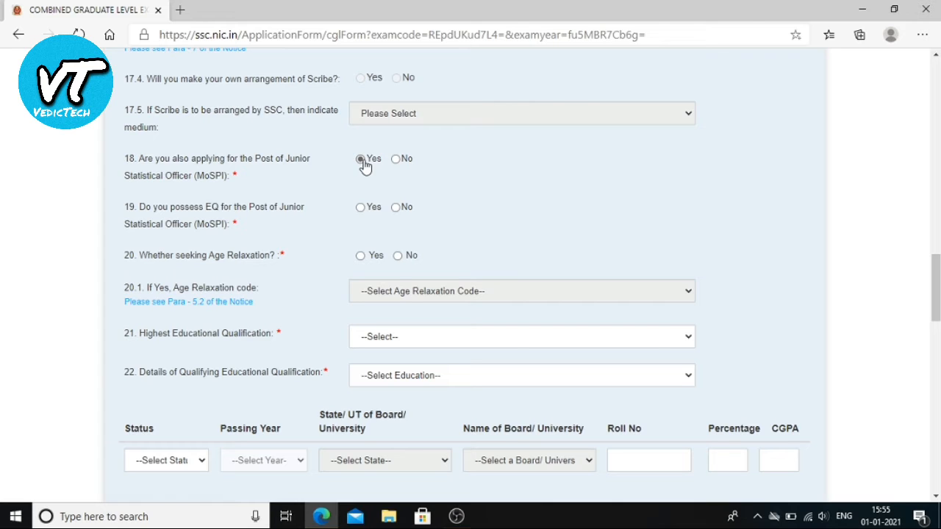
click(400, 161)
click(361, 256)
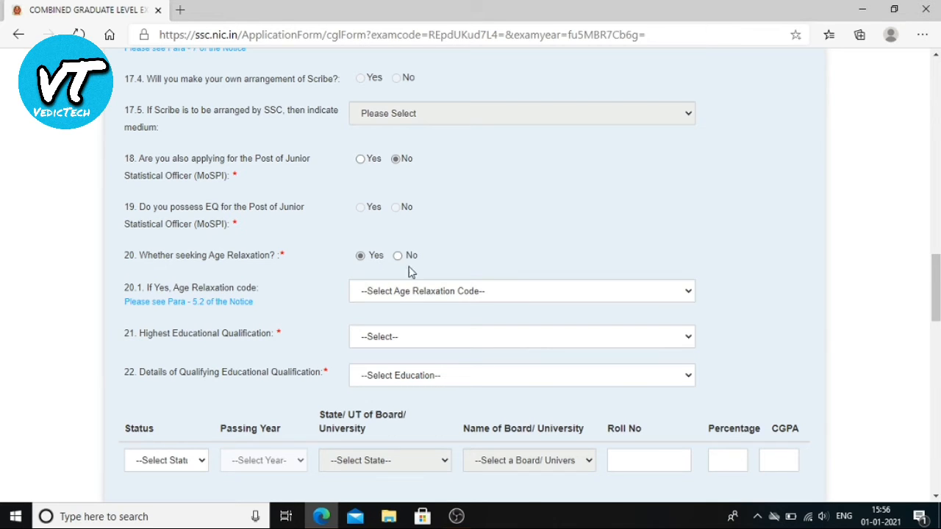
click(689, 292)
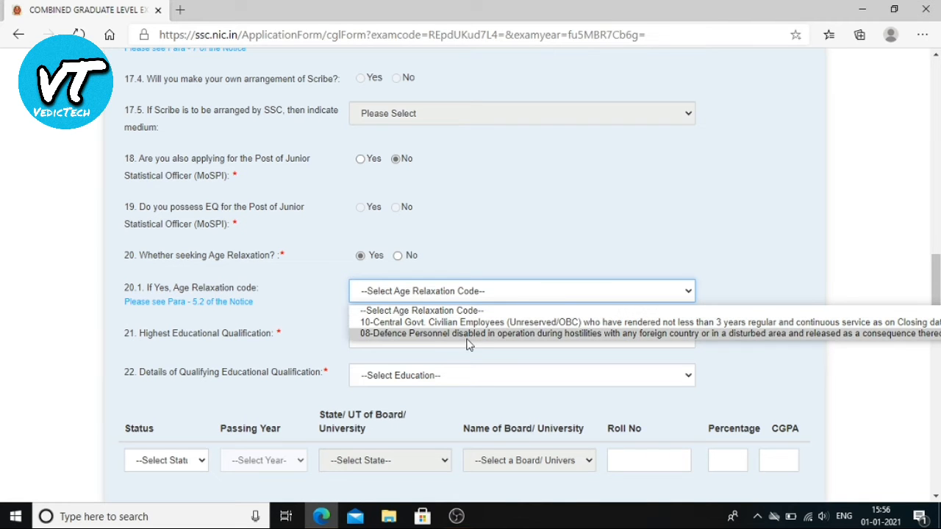
click(563, 250)
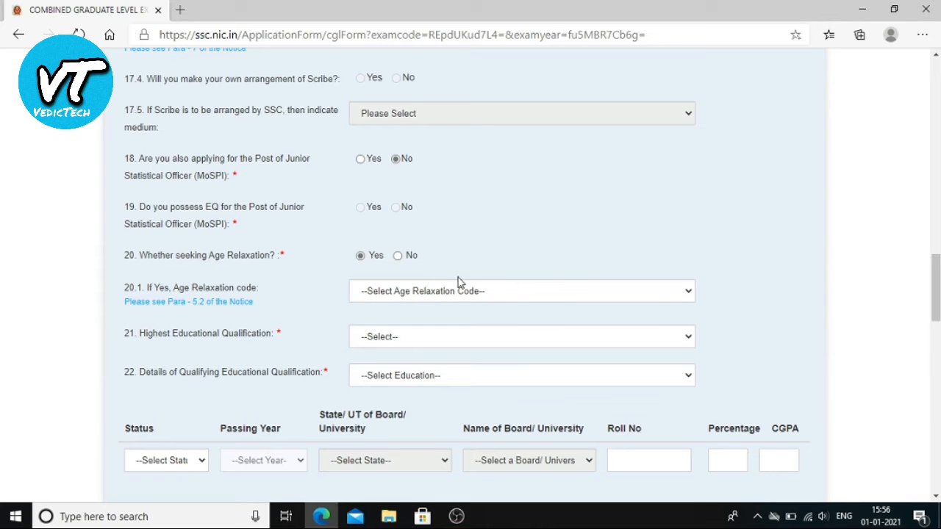
click(397, 256)
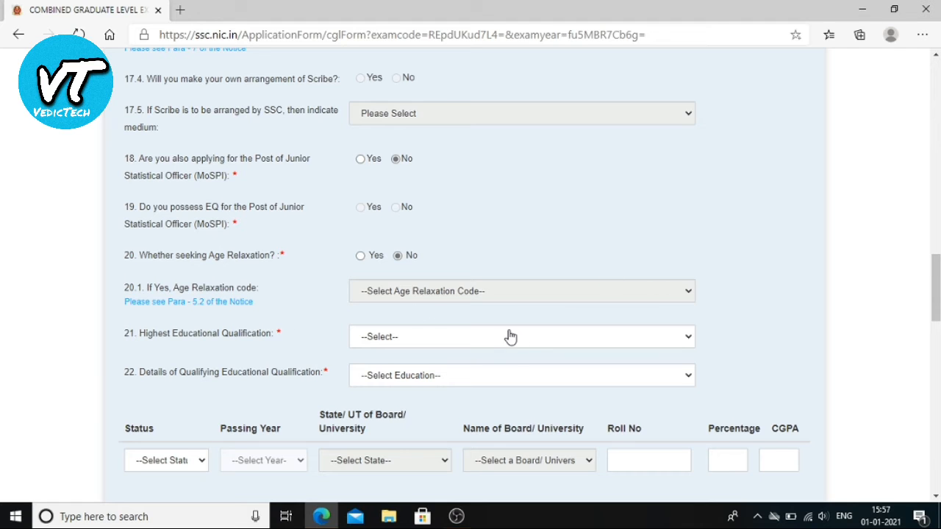
- Enter highest qualification B. Com. (7), Graduation, Passed in 2019
click(689, 337)
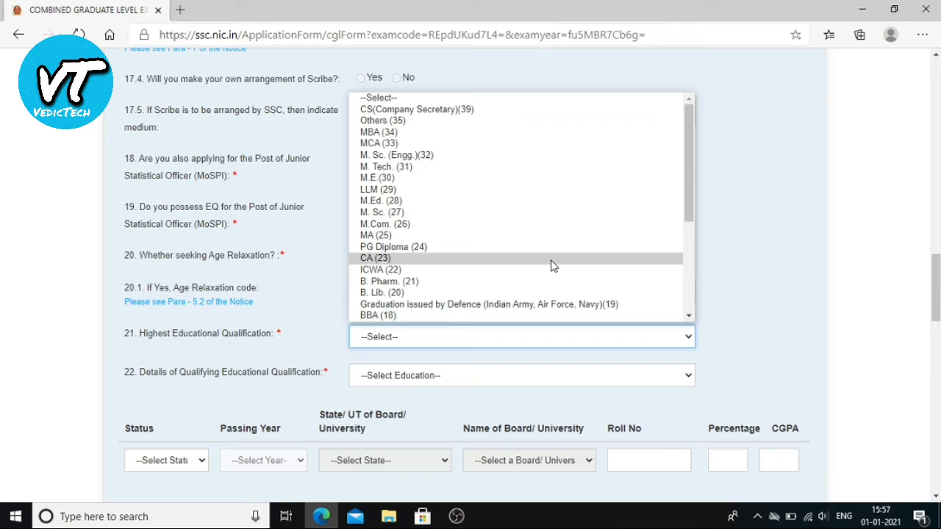
scroll(553, 266, down, 3)
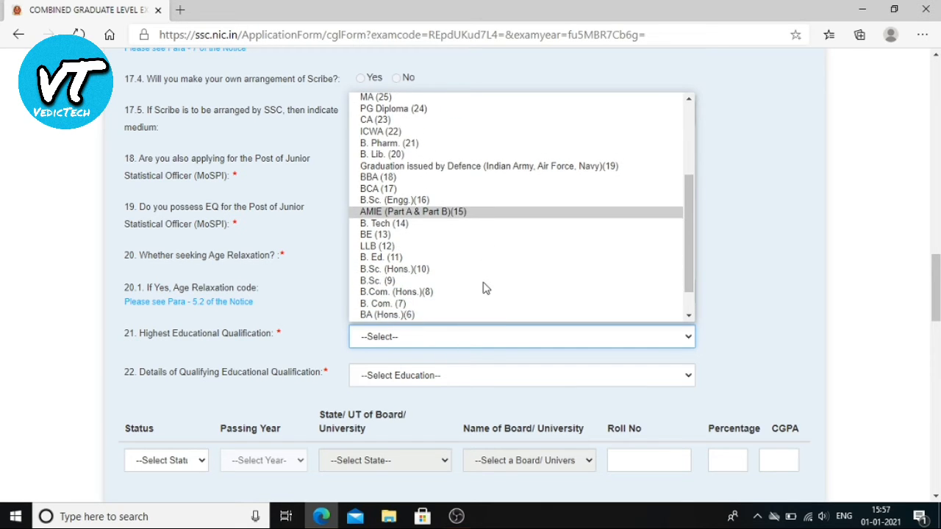
click(376, 304)
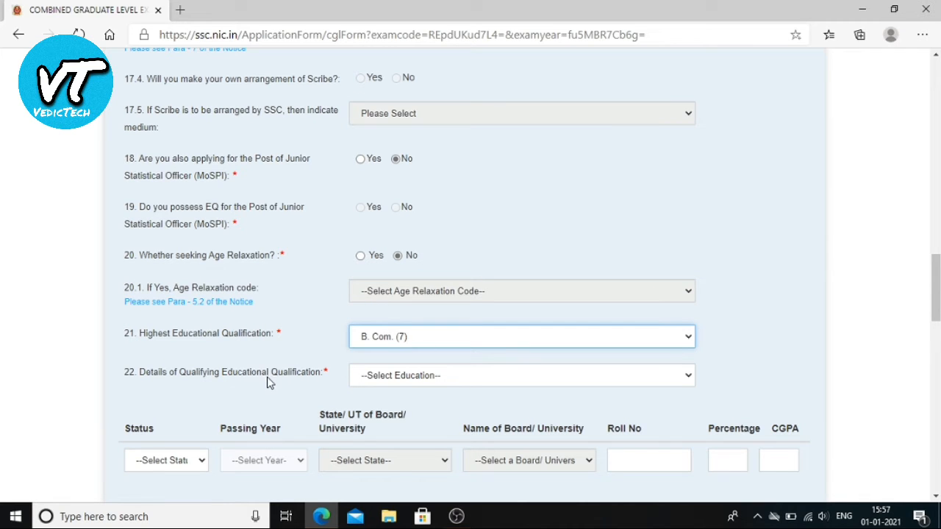
click(397, 377)
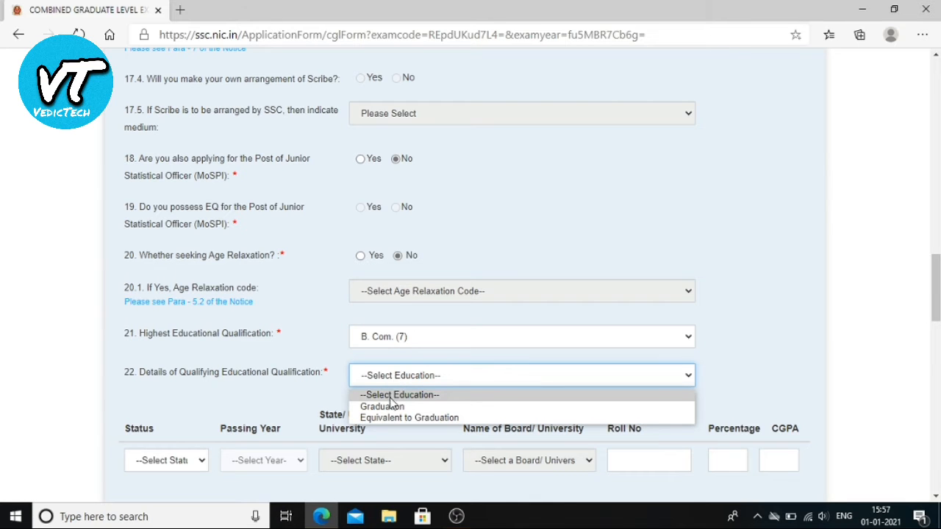
click(390, 407)
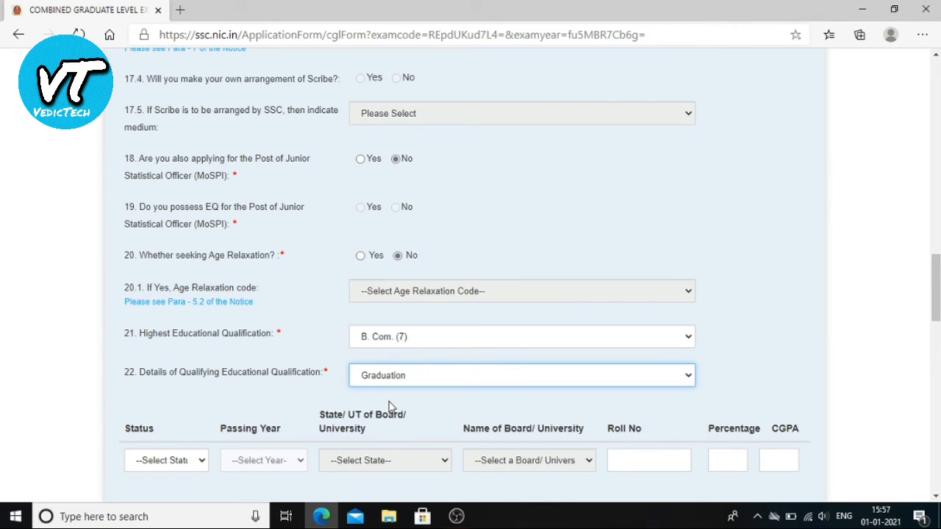
click(203, 463)
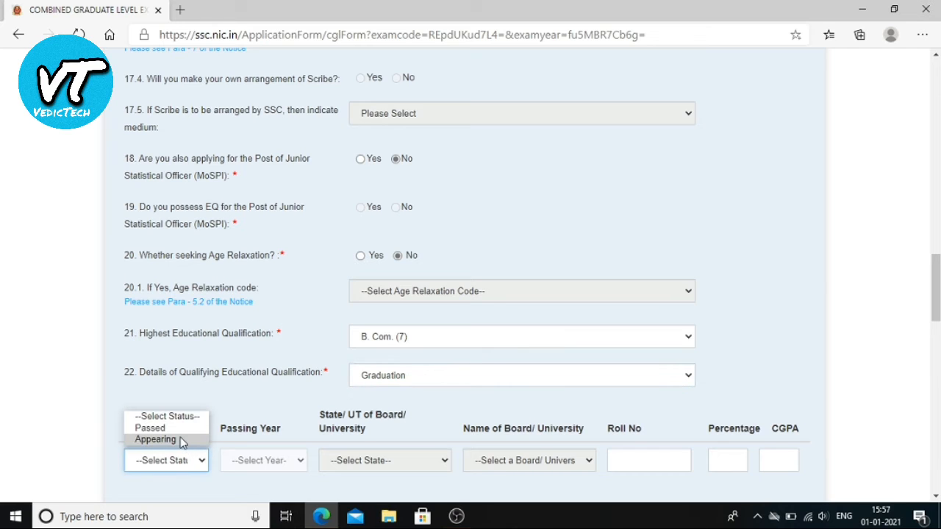
click(154, 428)
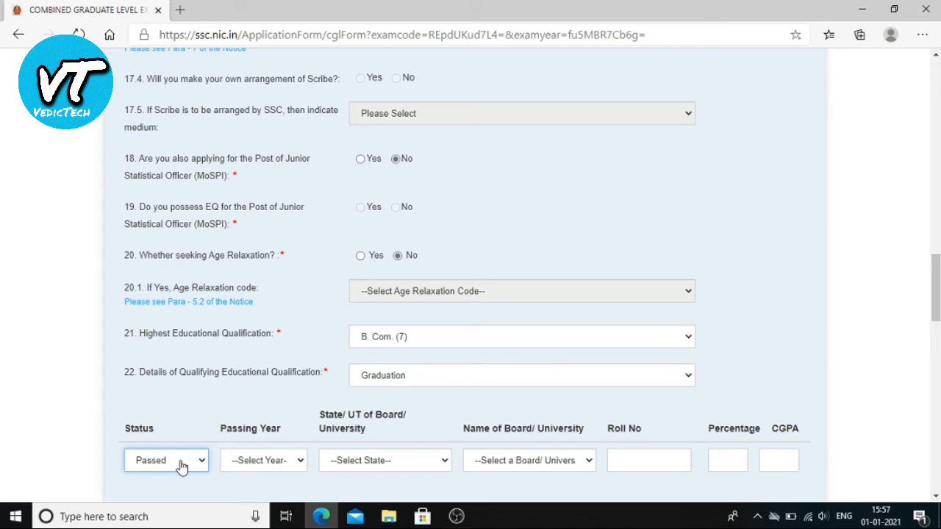
click(284, 464)
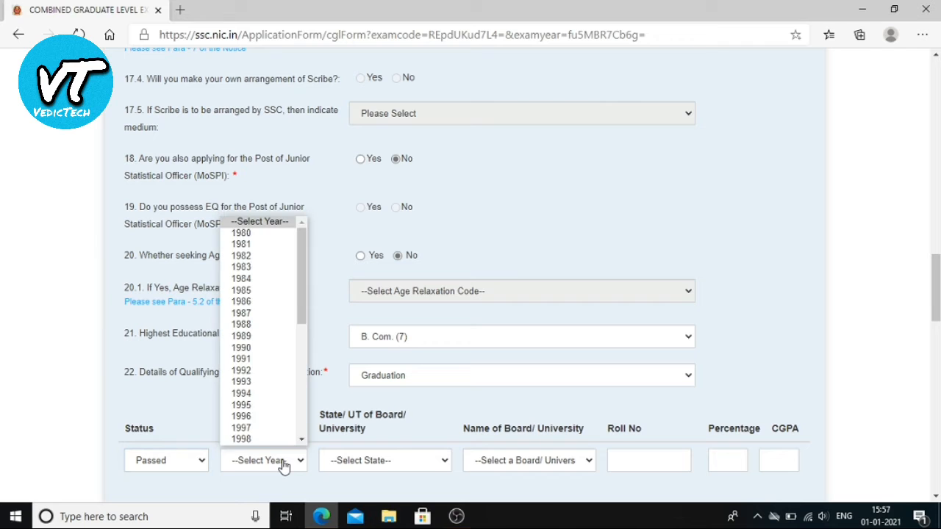
scroll(243, 393, down, 4)
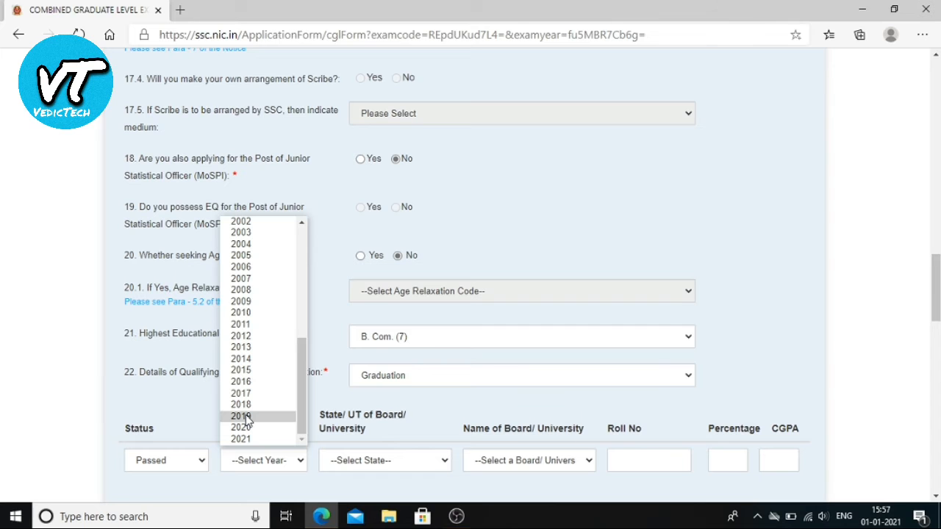
click(246, 417)
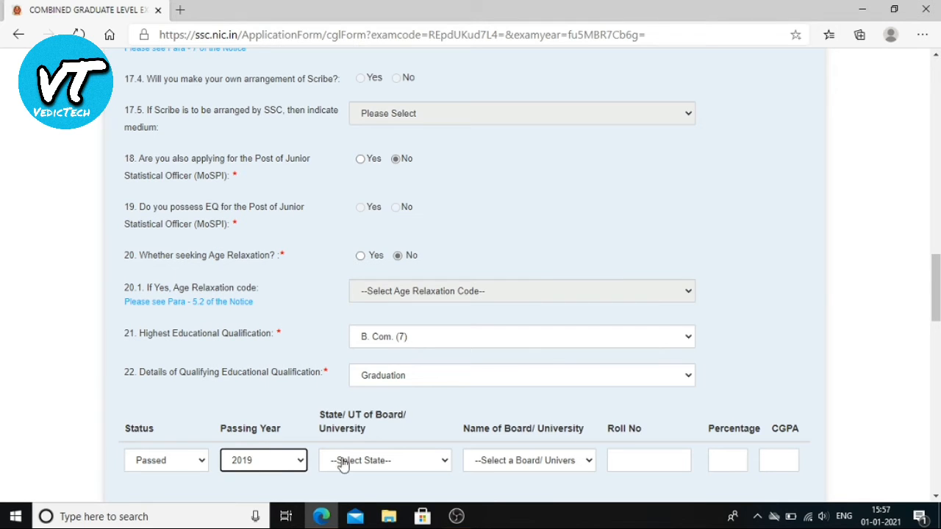
- Select Delhi and University of Delhi, enter the roll number and 46 percentage, answer No to question 23
click(410, 465)
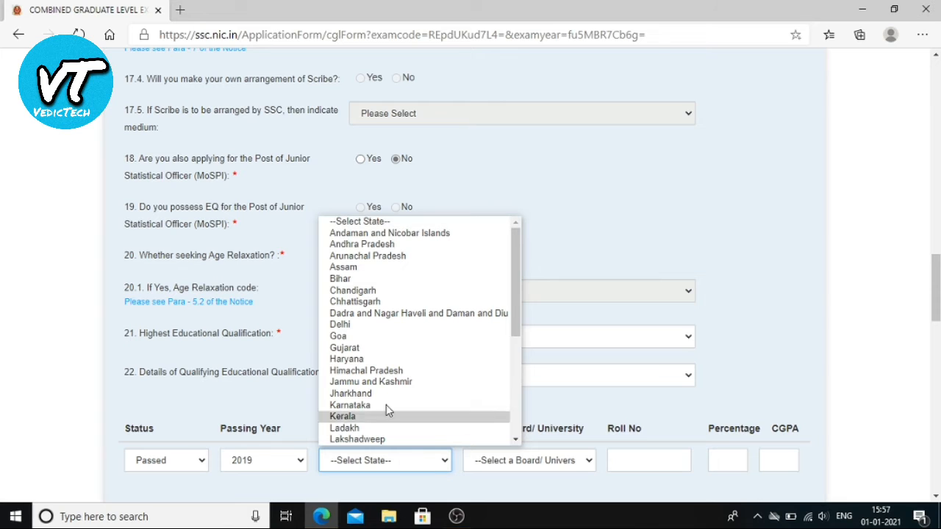
click(340, 325)
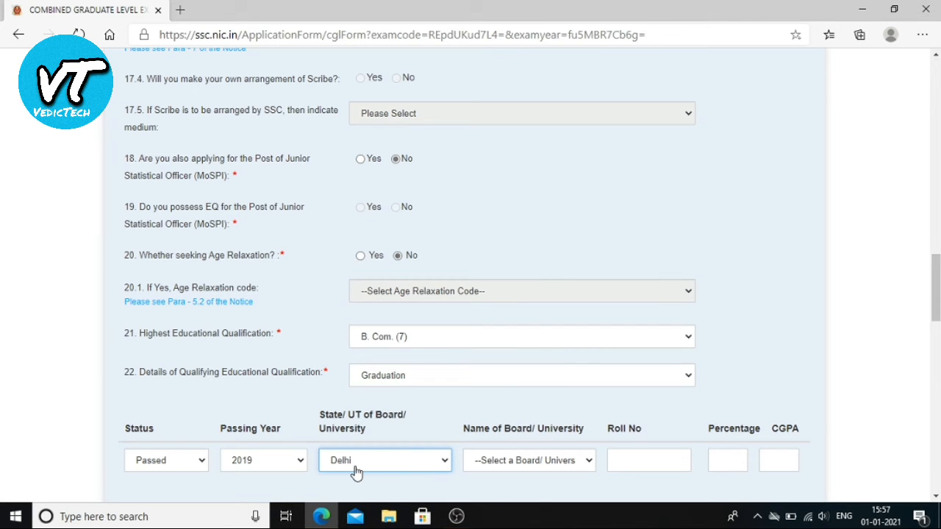
click(587, 469)
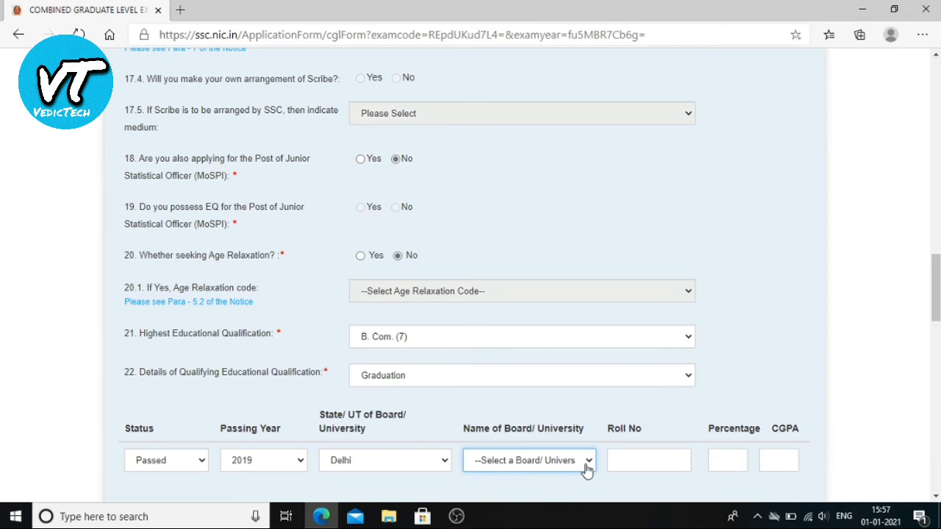
click(592, 464)
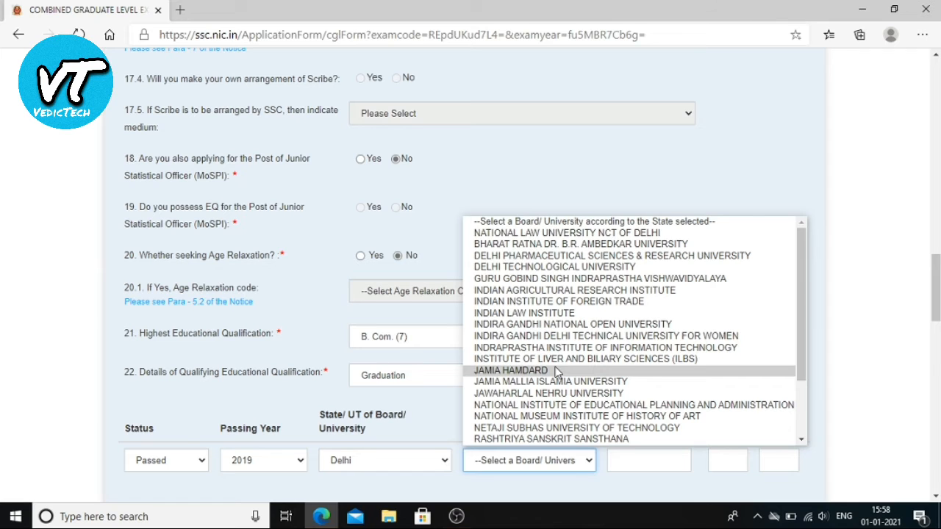
text(353)
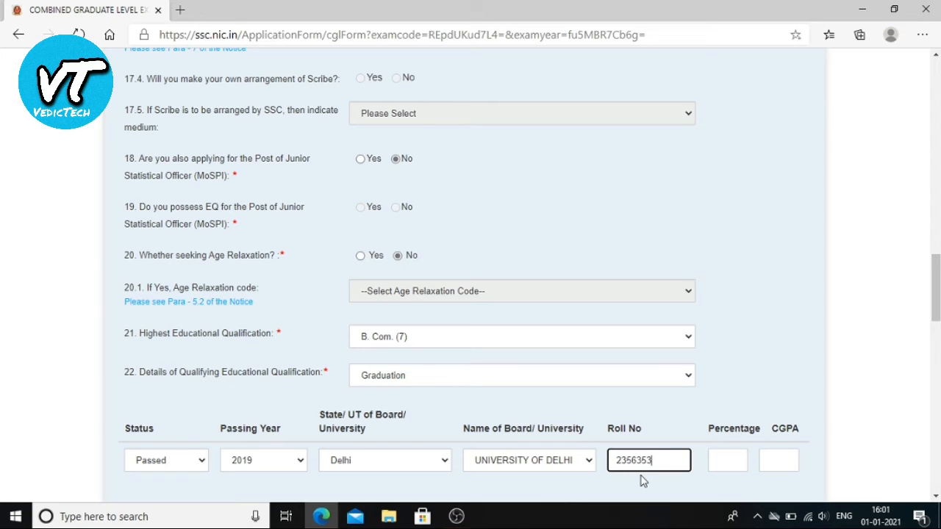
click(724, 460)
text(48)
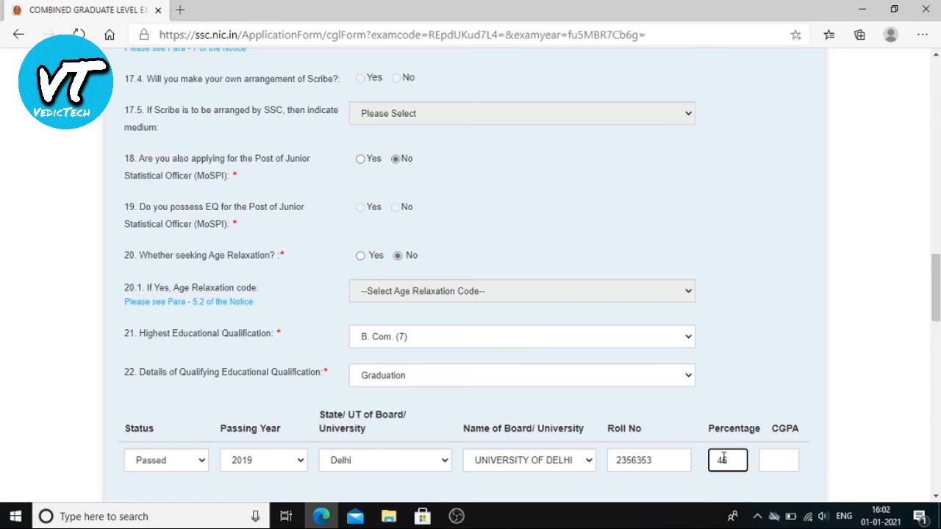
scroll(664, 368, down, 1)
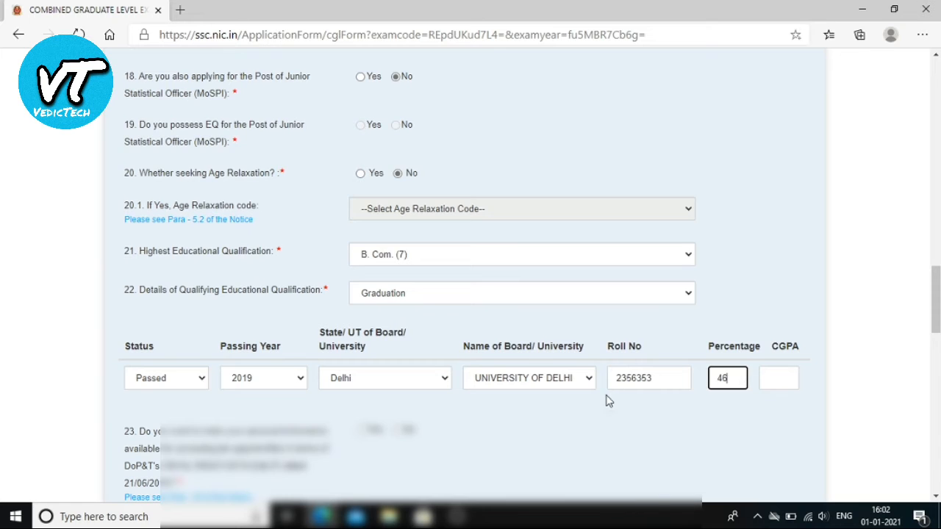
scroll(609, 399, down, 1)
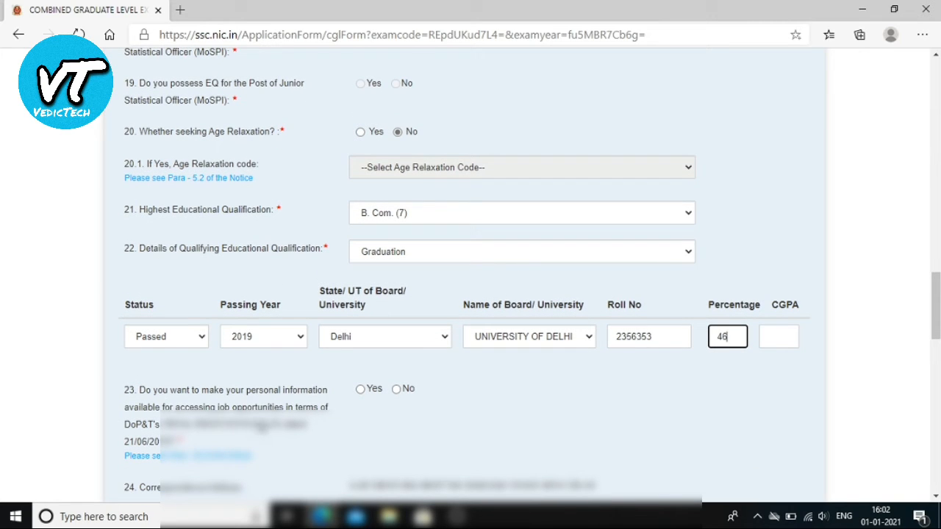
click(398, 392)
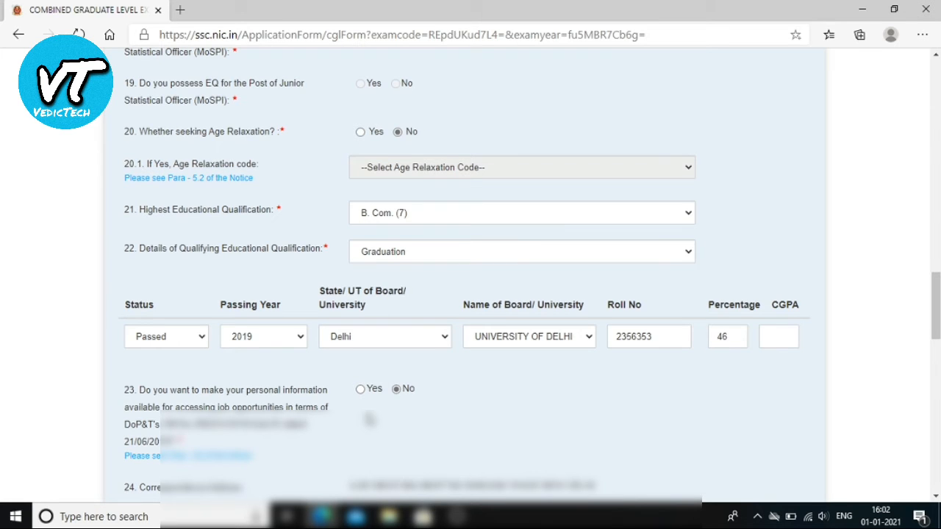
scroll(369, 418, down, 2)
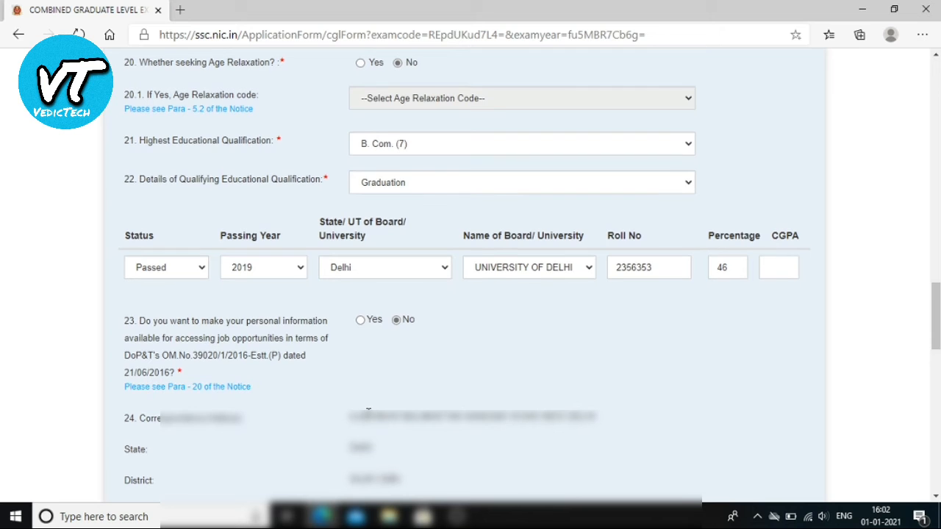
scroll(273, 417, up, 2)
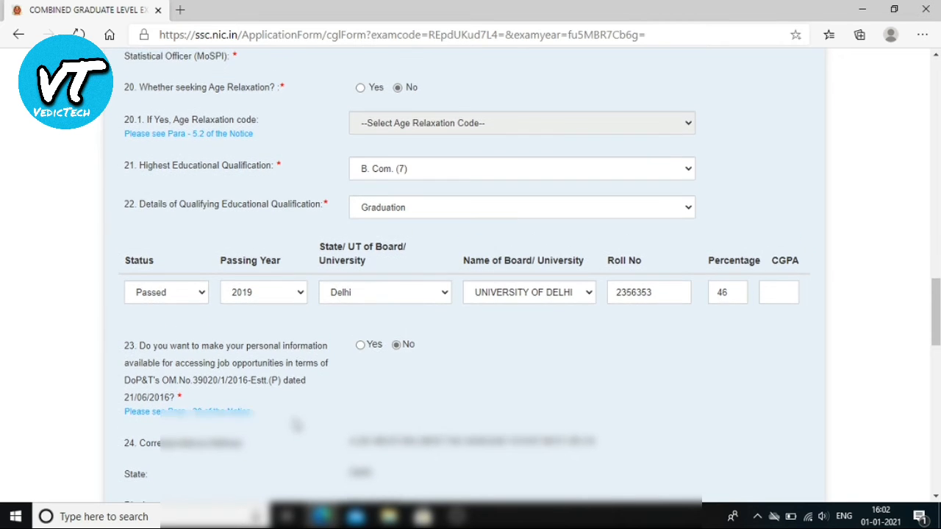
scroll(334, 432, up, 1)
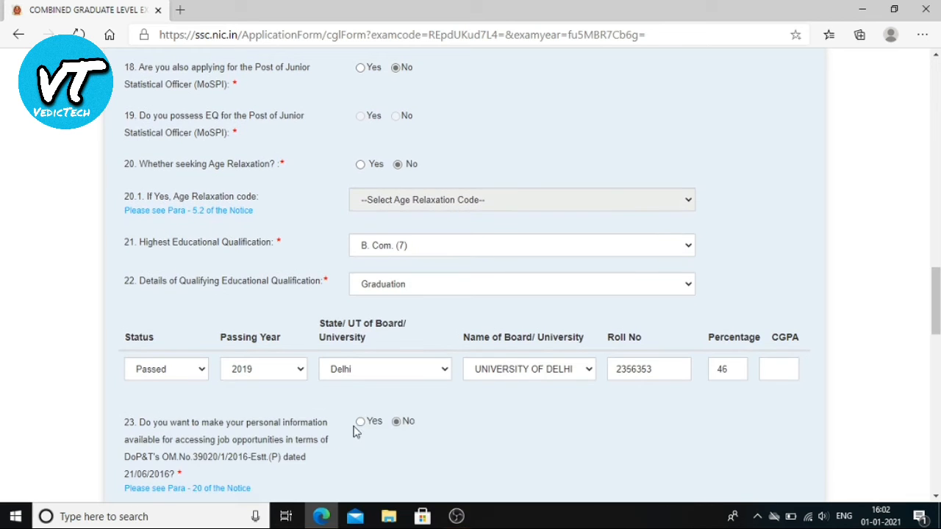
scroll(353, 420, down, 15)
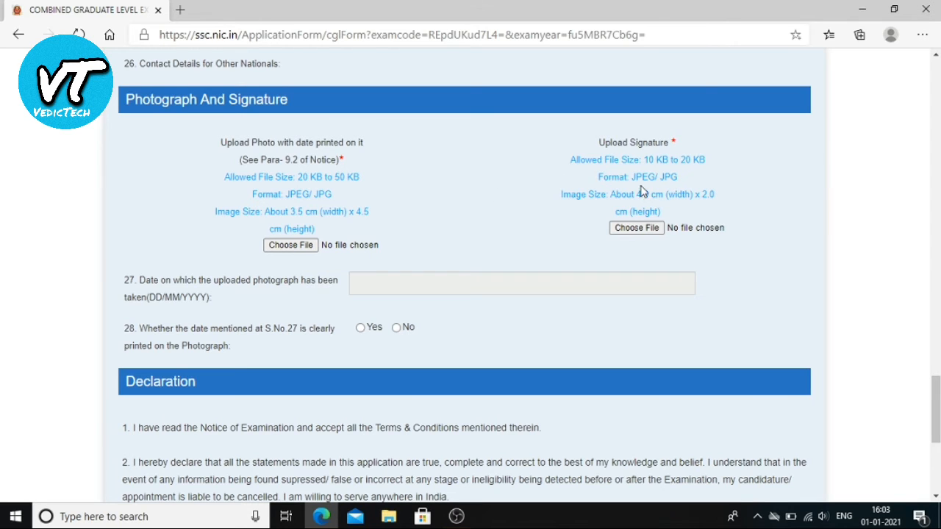
- Upload the dated photograph 20210101_1…43_1167.jpg as the candidate photo
click(303, 250)
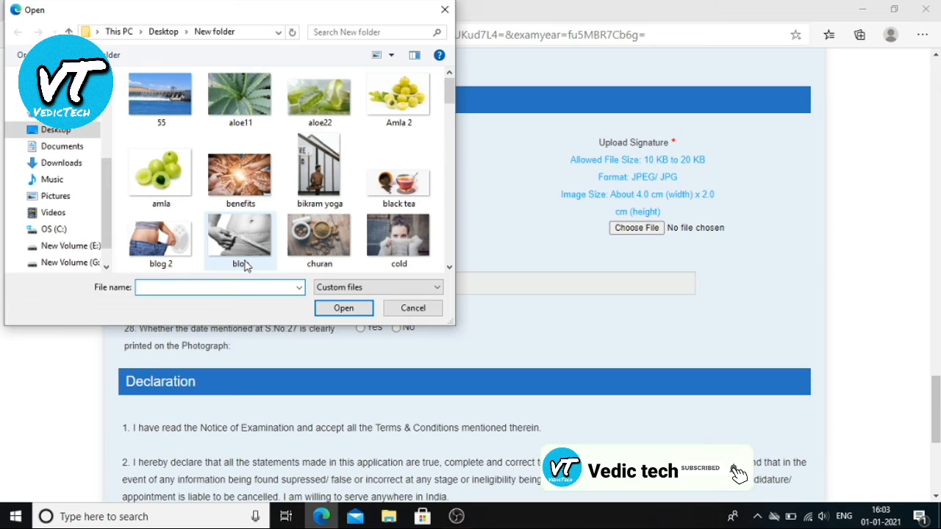
scroll(246, 267, down, 2)
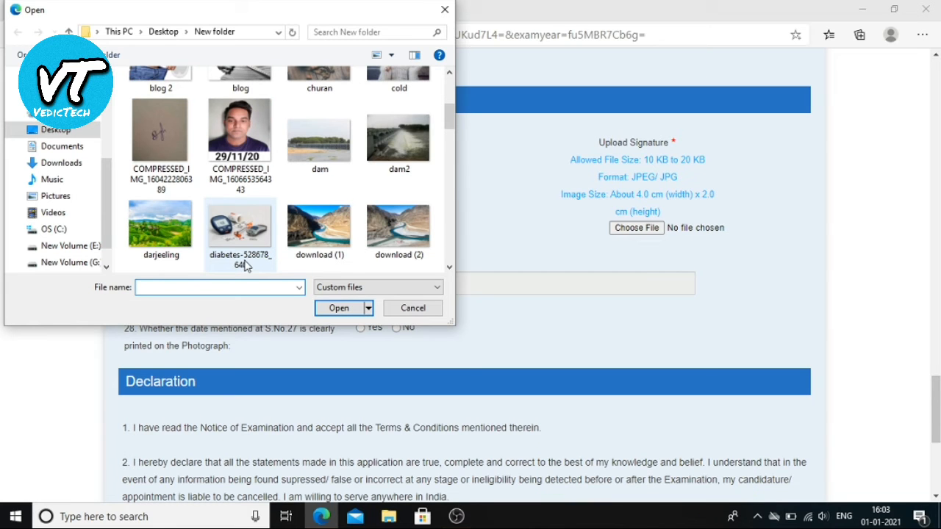
scroll(250, 188, up, 2)
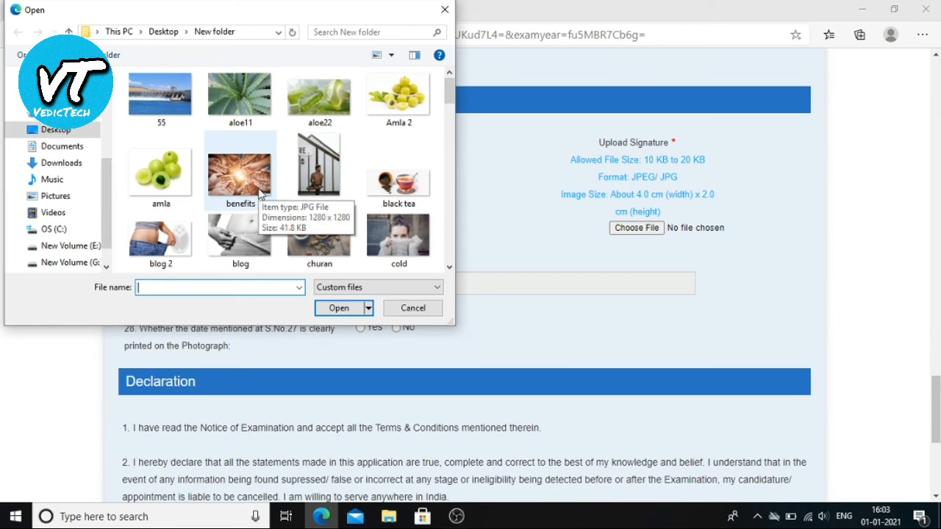
scroll(258, 193, down, 3)
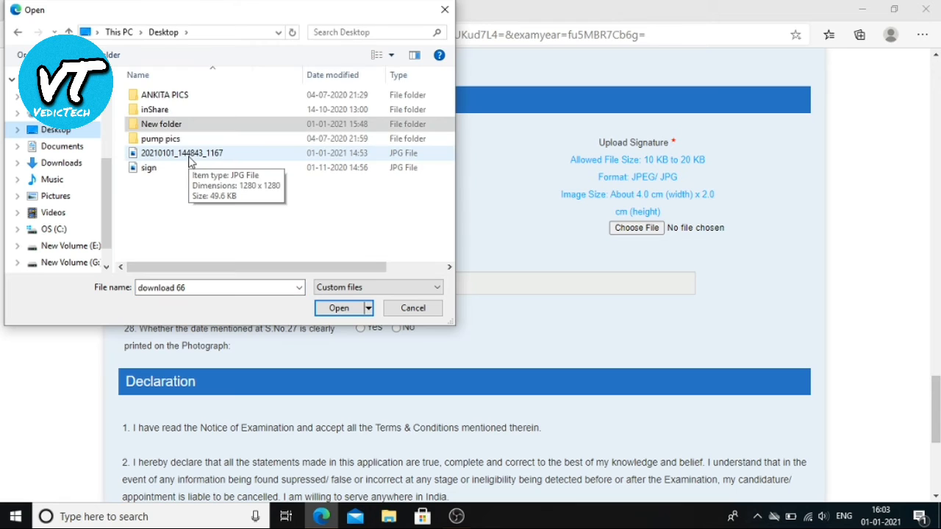
double_click(189, 154)
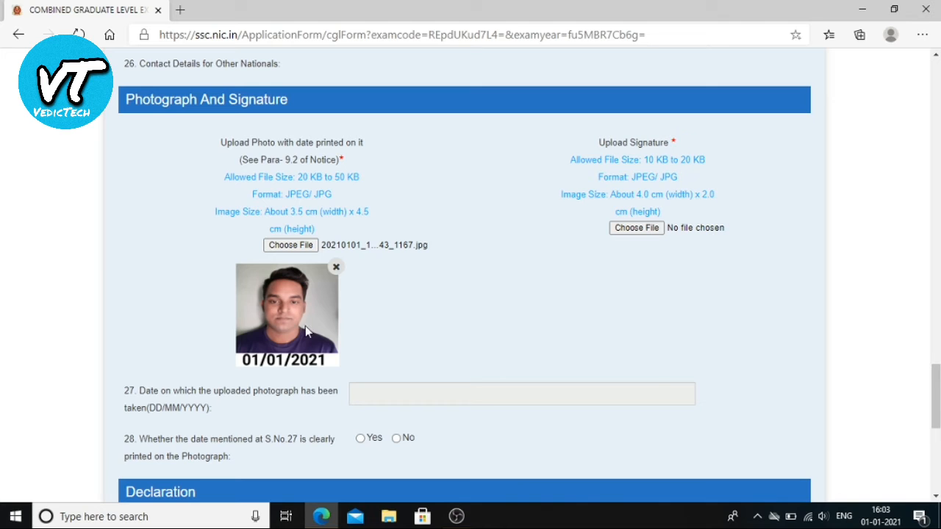
- Upload sign.jpg as the signature image
click(637, 228)
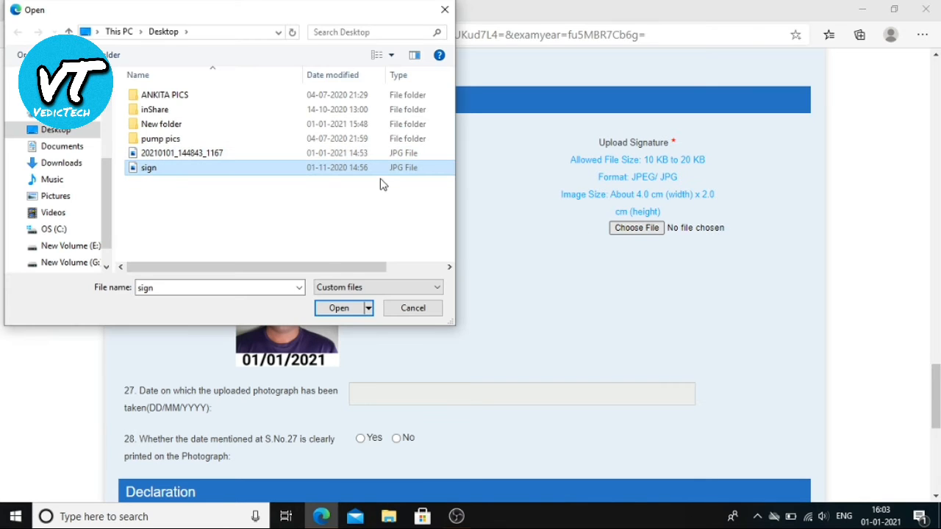
click(339, 308)
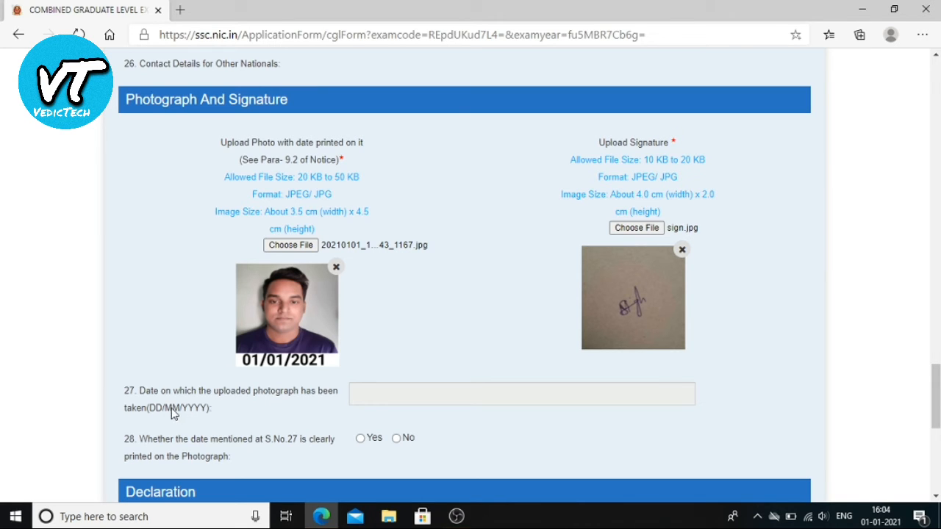
scroll(278, 383, down, 1)
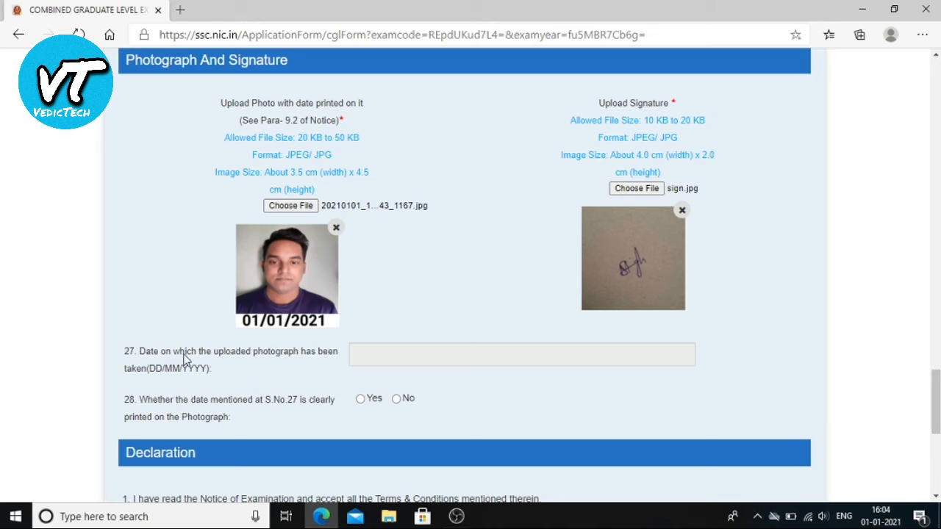
- Set the photo date to 01/01/2021 and answer Yes that it is printed on the photo
click(369, 356)
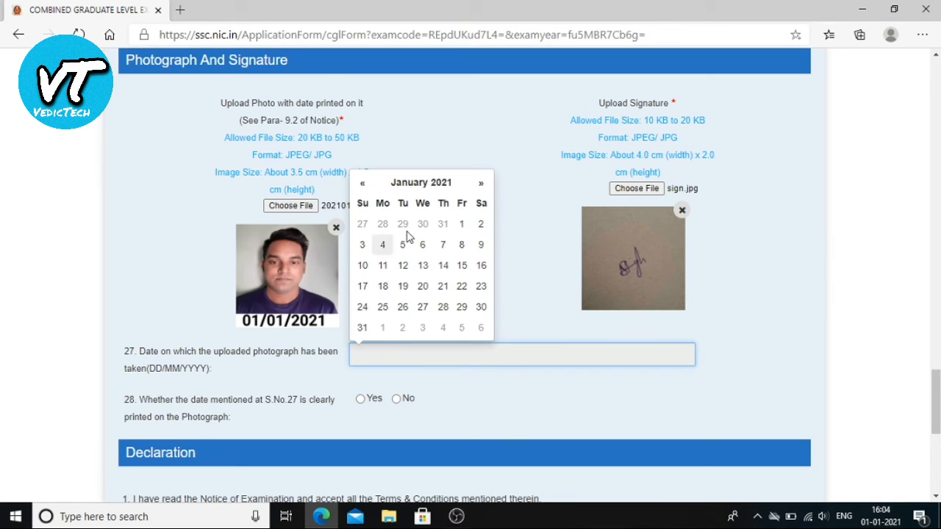
click(464, 229)
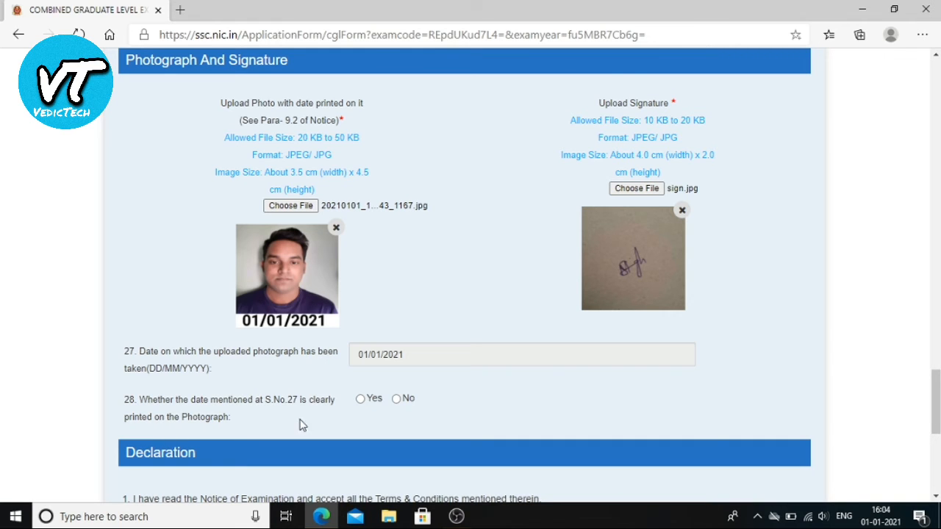
click(361, 401)
- Tick the I Agree declaration and enter the captcha
scroll(382, 394, down, 1)
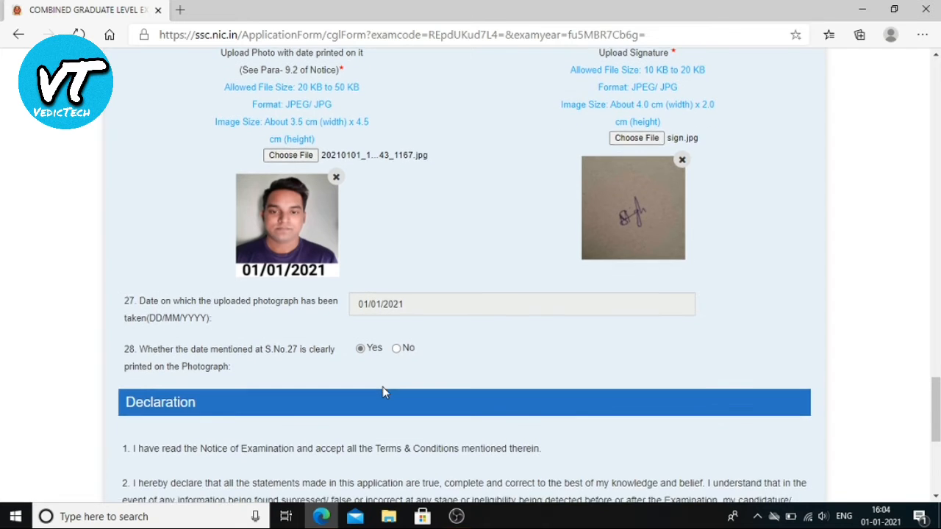
scroll(383, 389, down, 3)
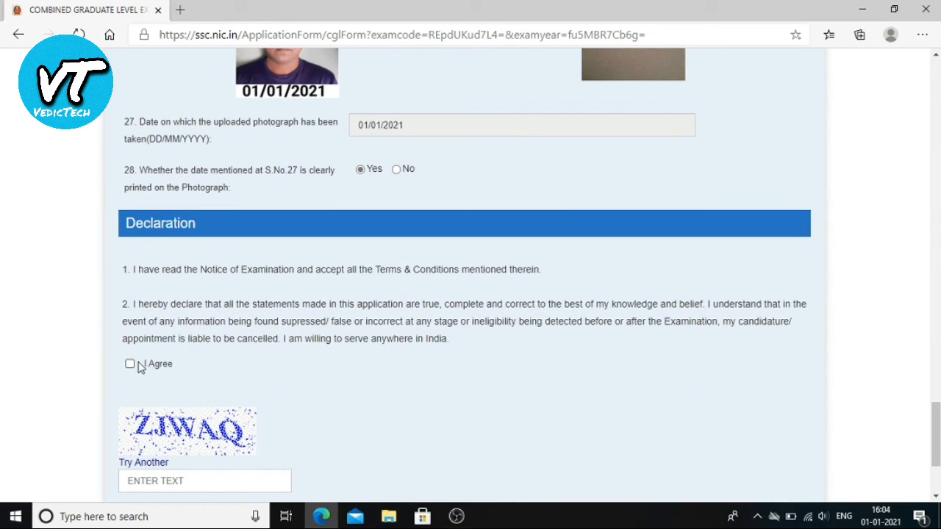
click(130, 364)
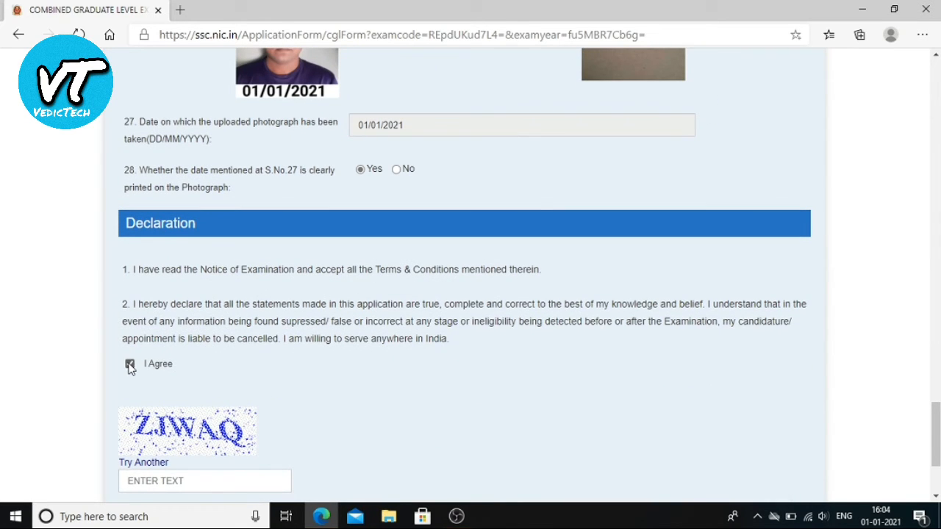
click(160, 480)
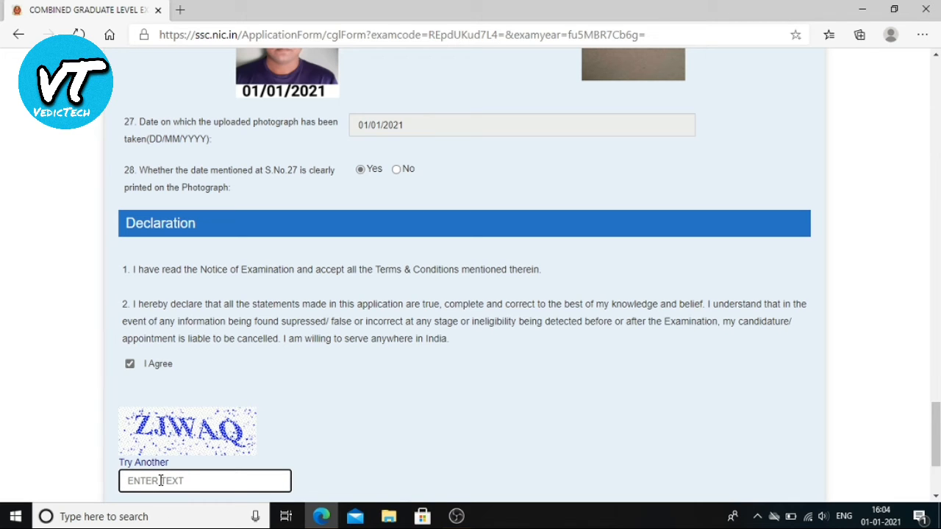
text(ZJWAQ)
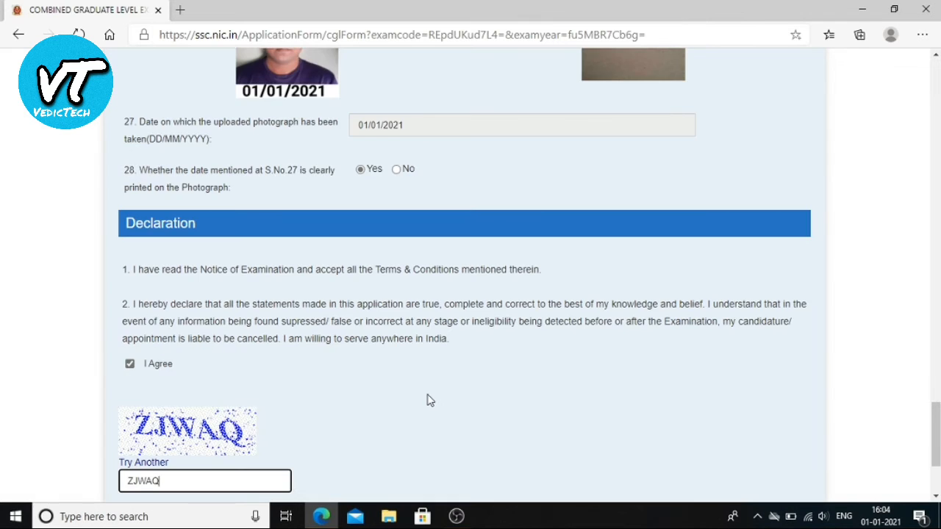
- Preview the application, submit it and confirm to reach the Rs 100 payment screen
scroll(427, 400, down, 2)
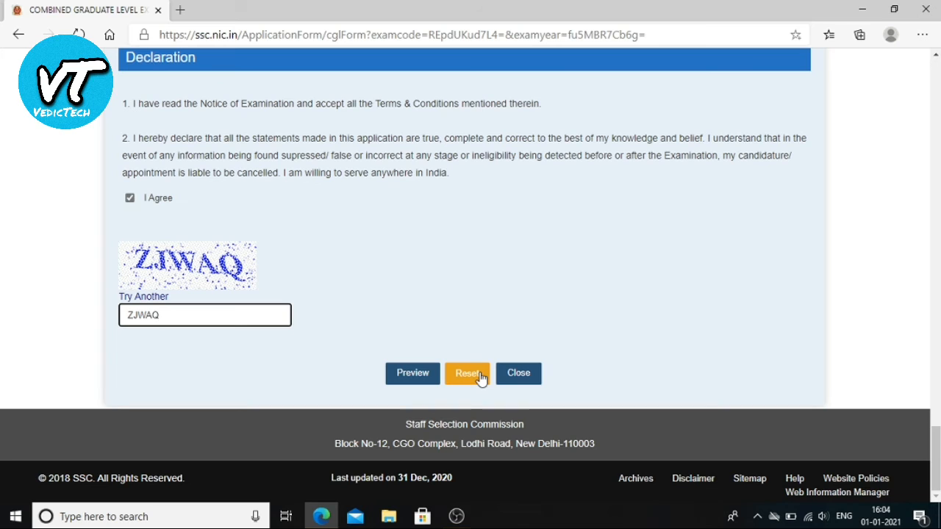
click(415, 375)
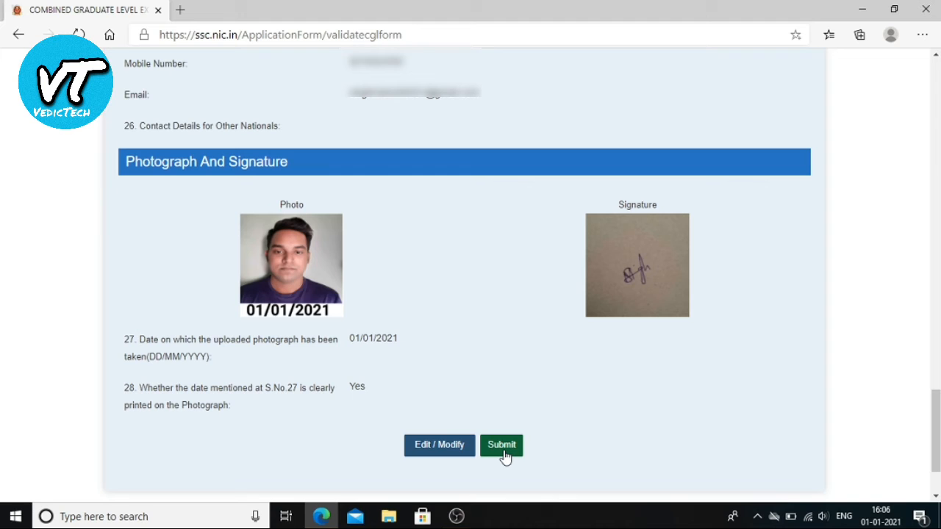
click(503, 451)
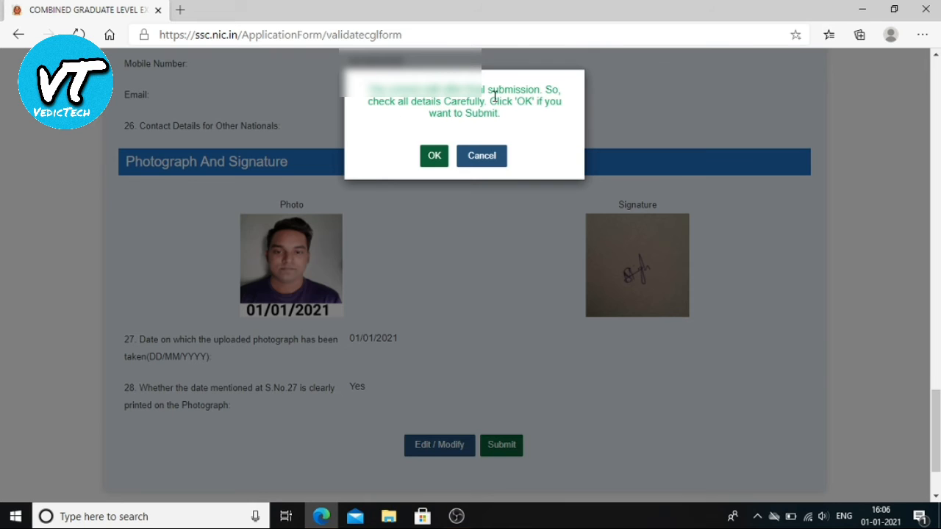
click(433, 155)
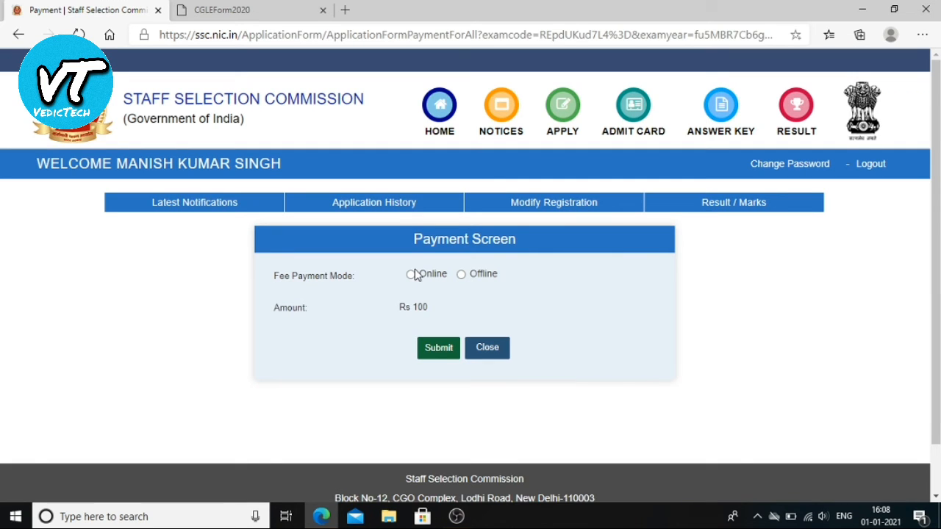
- Select Online as the fee payment mode and submit it
click(412, 276)
click(438, 354)
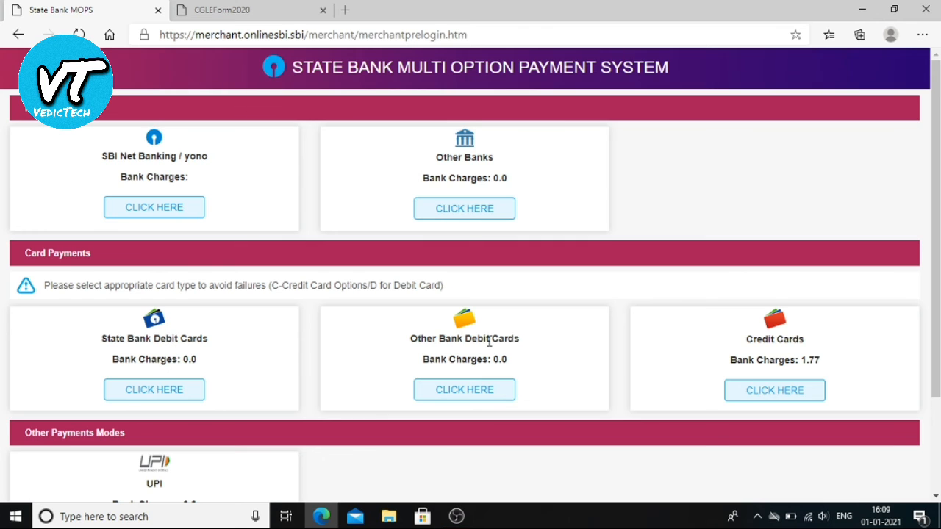
- Choose Other Bank Debit Cards under Card Payments to reach the 100-rupee payment details
scroll(490, 344, down, 1)
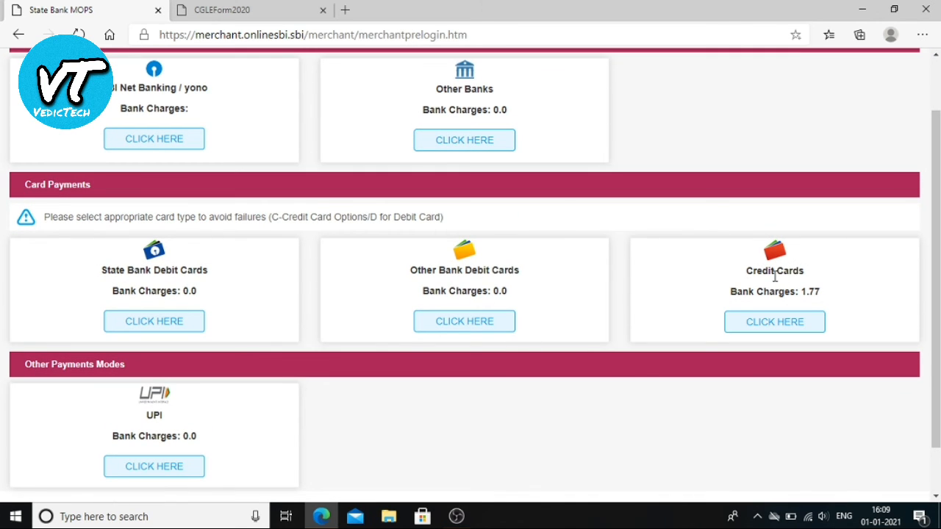
scroll(135, 500, down, 1)
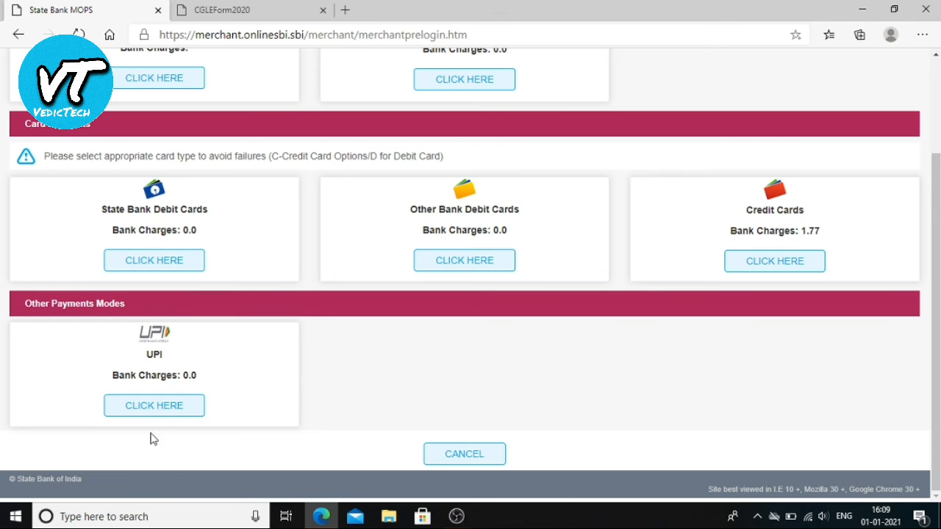
scroll(279, 375, up, 1)
scroll(280, 374, up, 1)
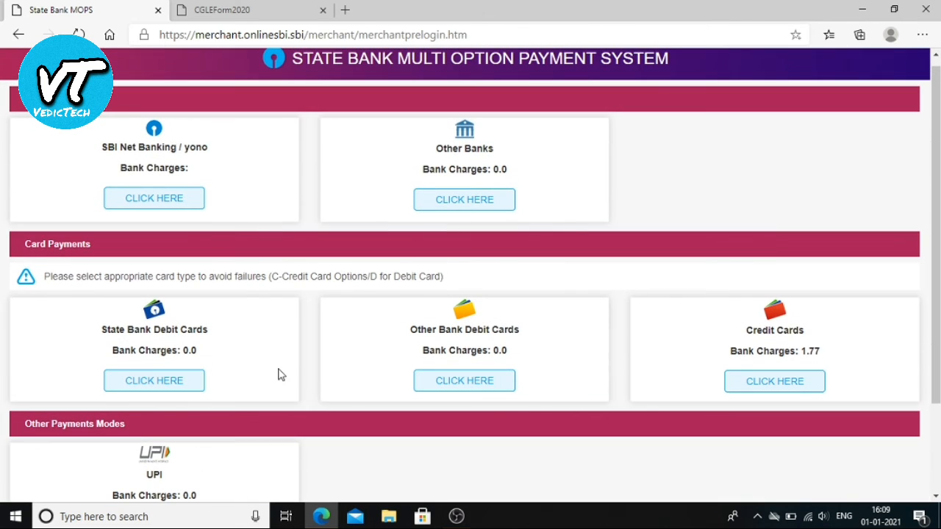
click(474, 382)
click(441, 353)
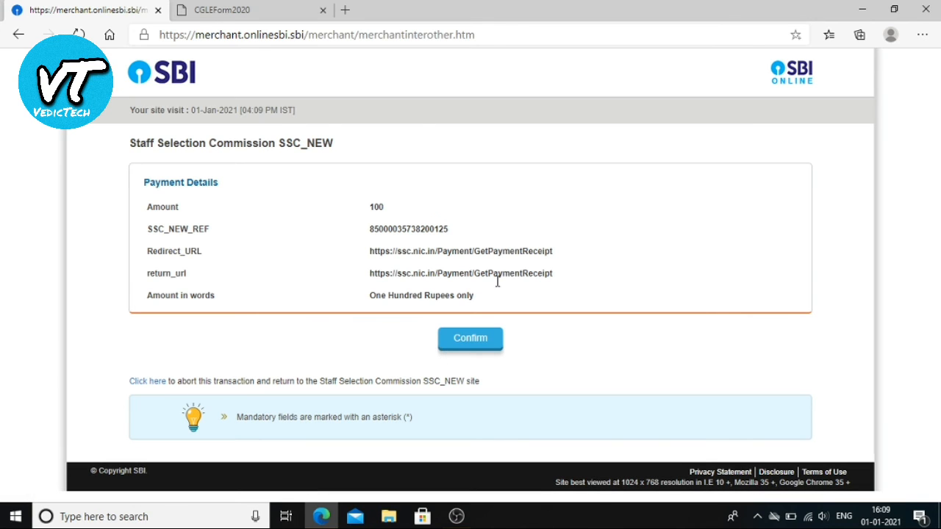
- Confirm the Rs 100.00 payment details for Staff Selection Commission
click(471, 338)
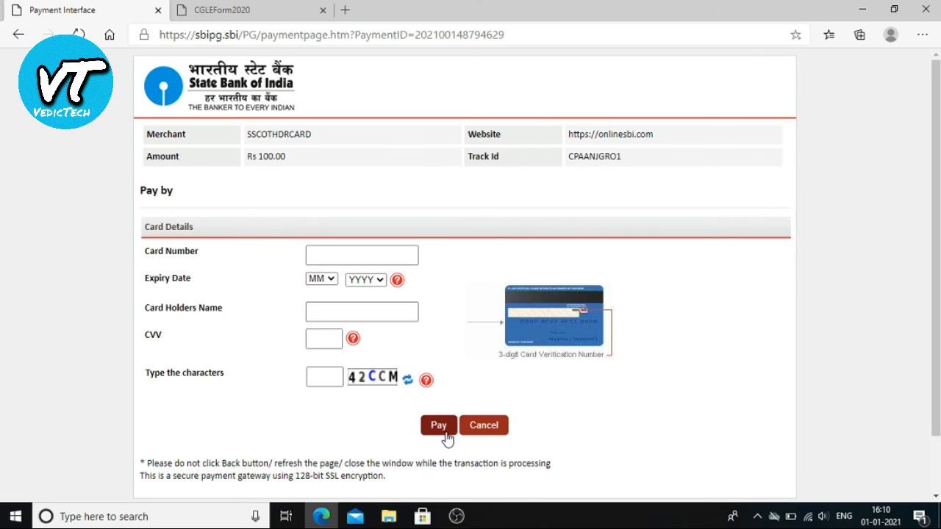
- Enter the debit card details and authorise the Rs 100 fee payment
click(360, 254)
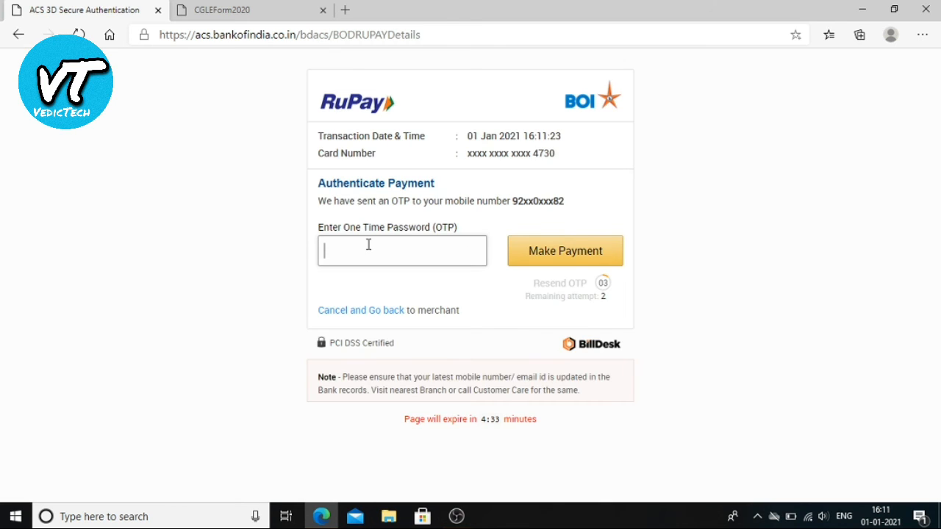
text(••••)
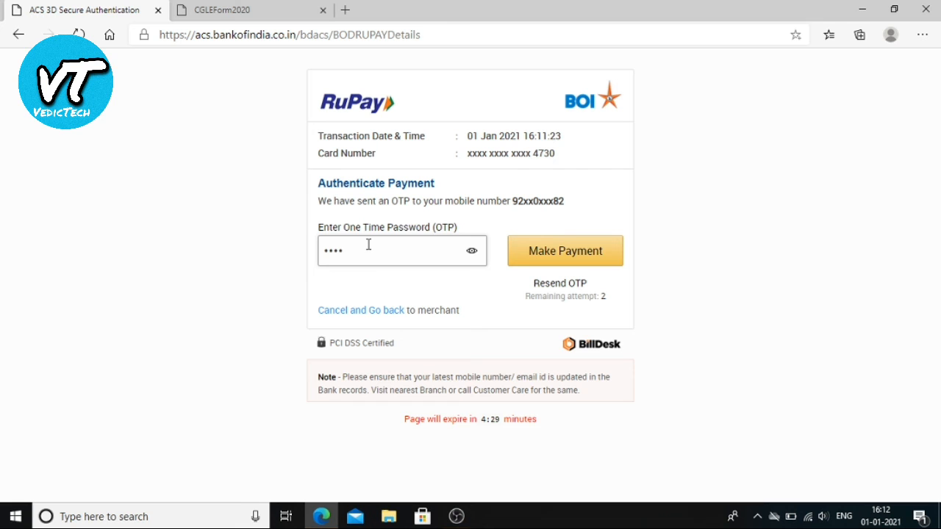
text(••)
click(529, 250)
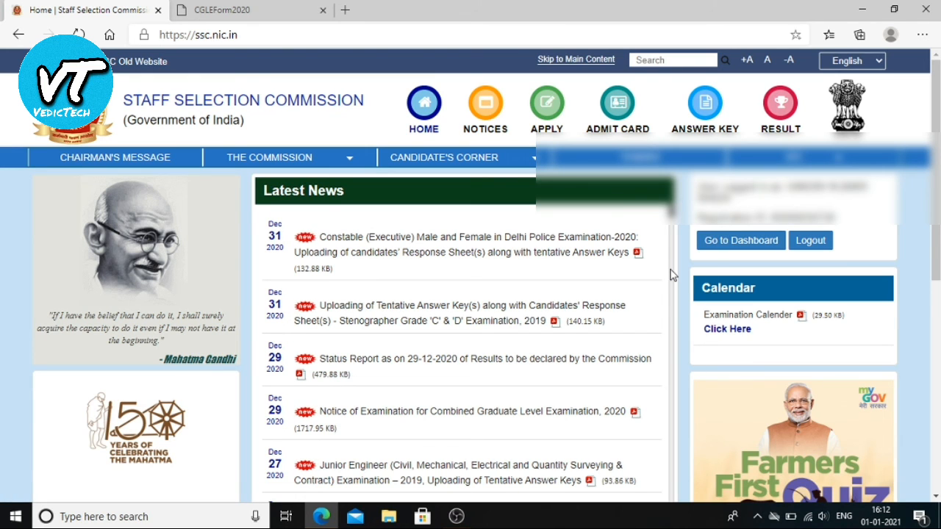
- Go to the candidate dashboard and scroll to the Combined Graduate Level Examination, 2020 entry
click(765, 245)
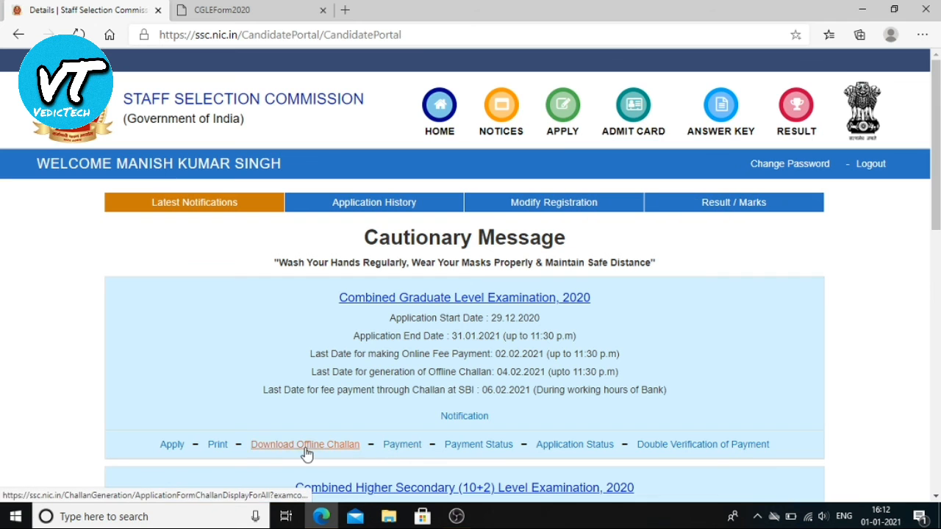
scroll(361, 374, down, 1)
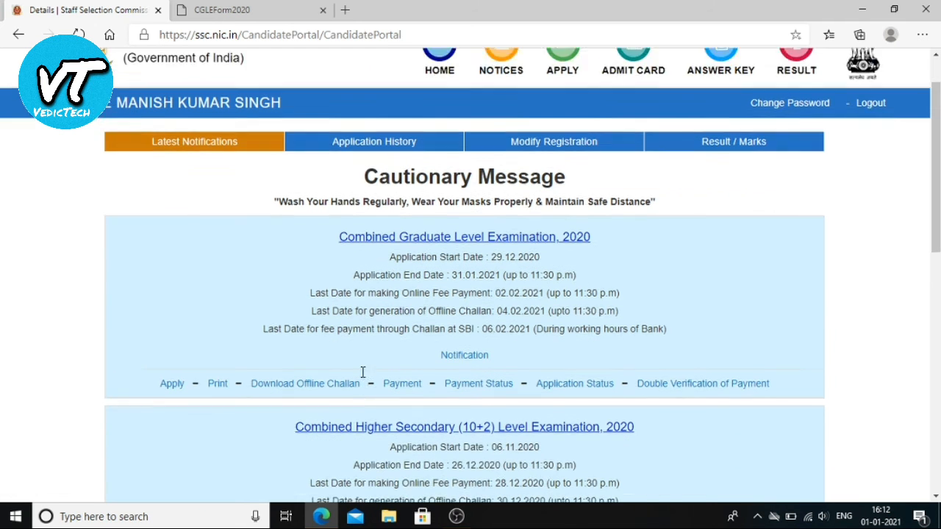